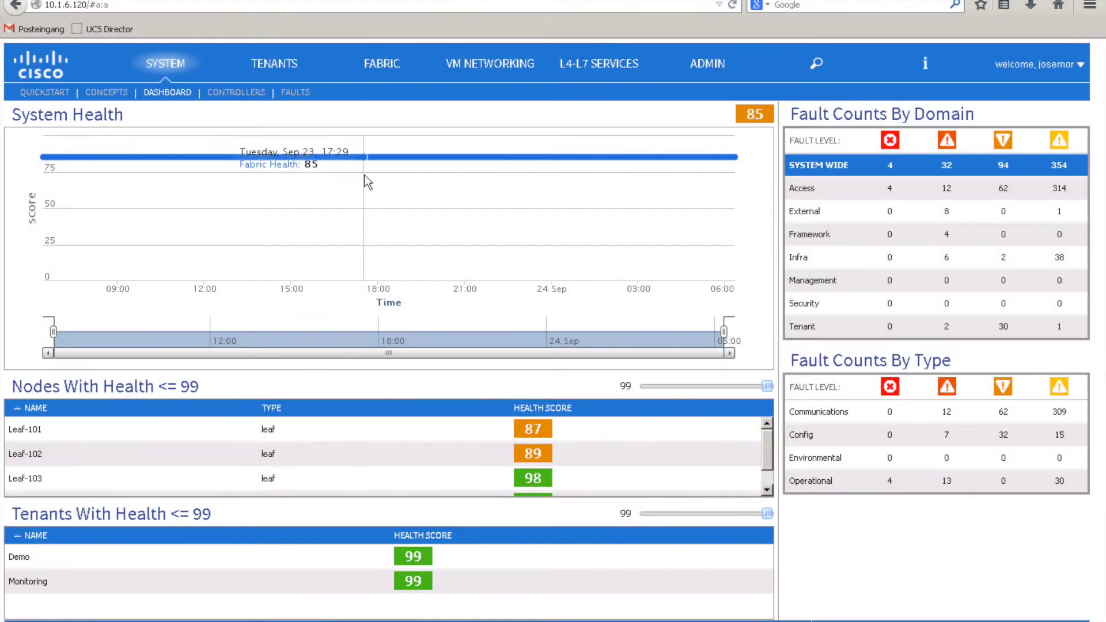
- Show the Pod 1 fabric topology with Spine-200, Leaf-101–103 and apic1
click(384, 64)
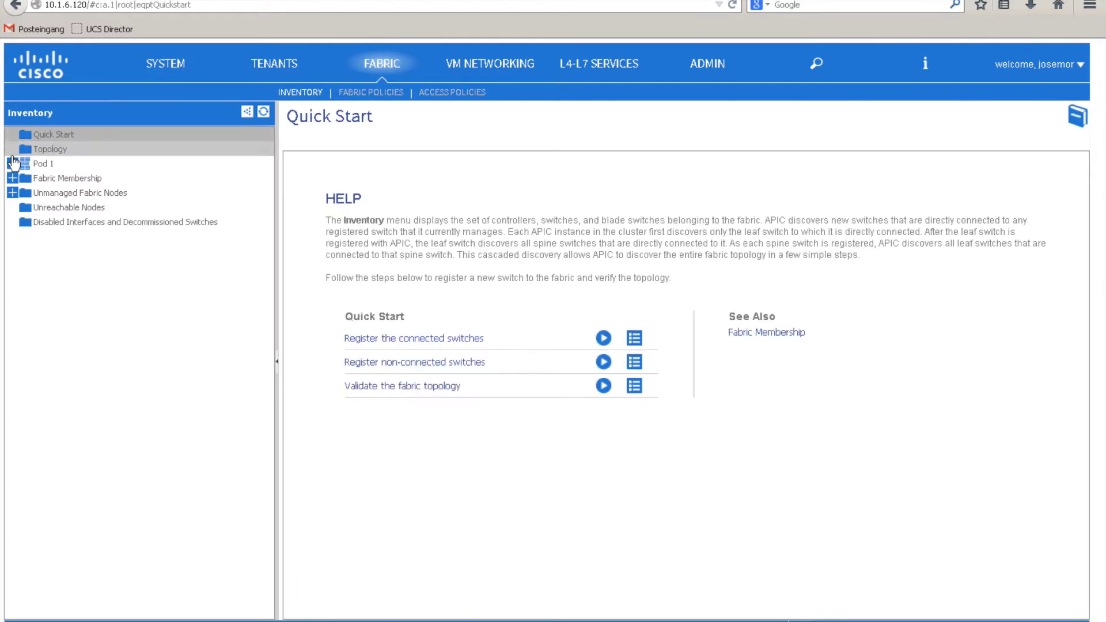
click(13, 164)
click(51, 151)
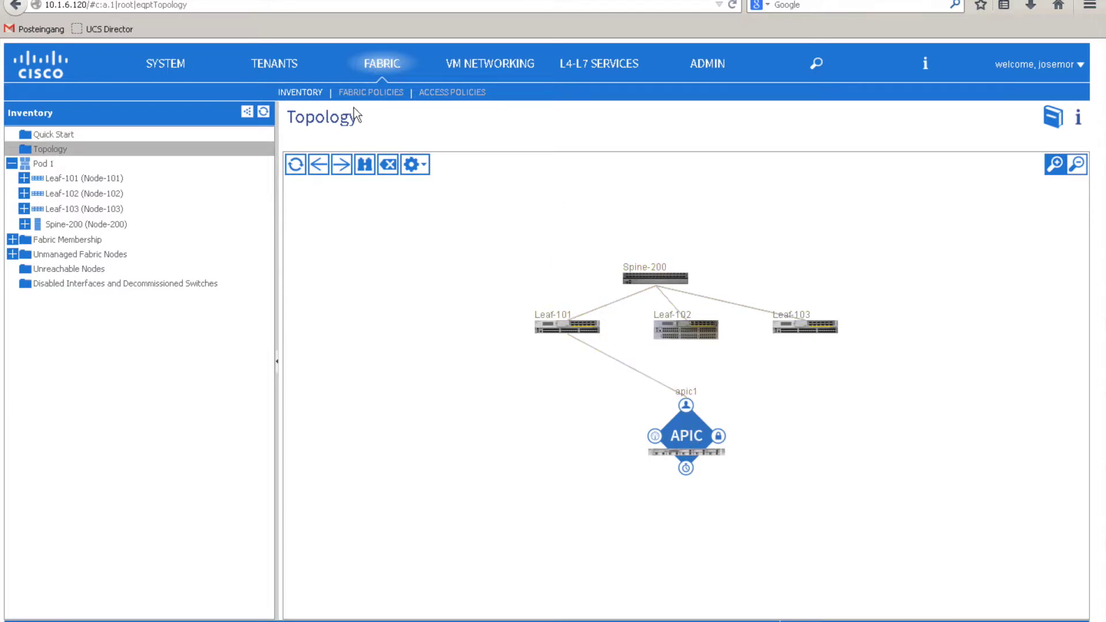
- Open the Demo tenant's App1 Application EPGs diagram
click(287, 65)
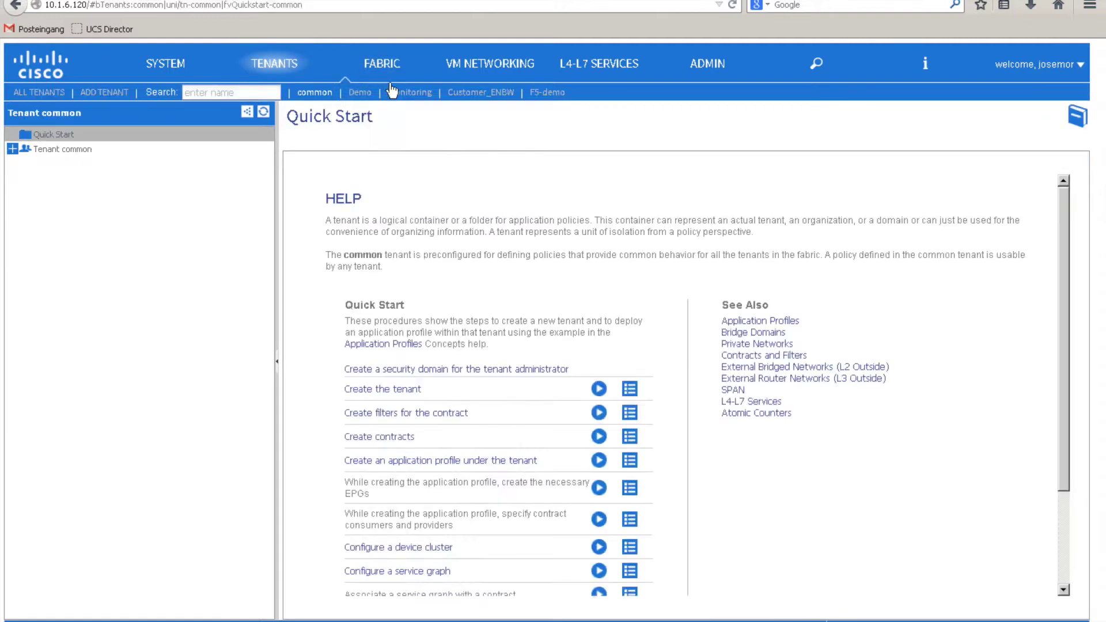
click(361, 93)
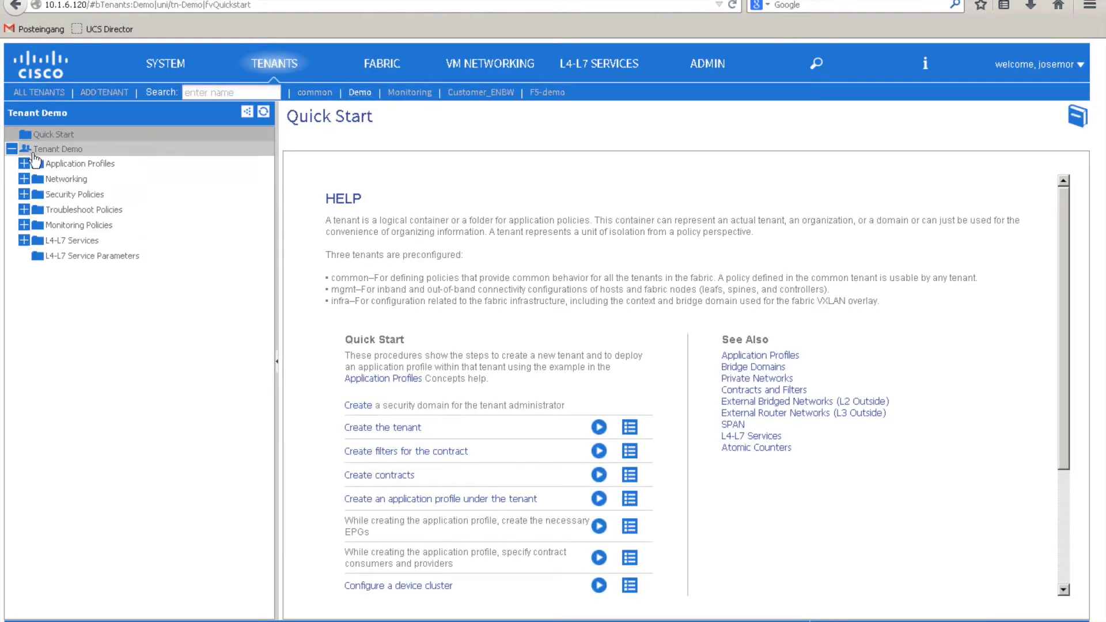
click(24, 164)
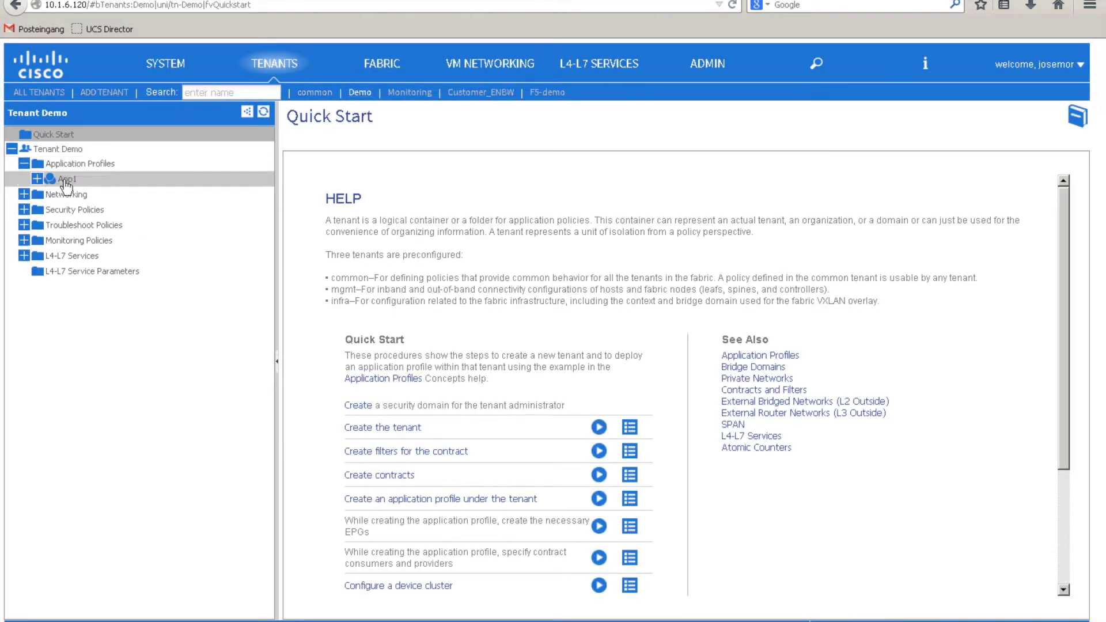
click(66, 179)
click(37, 179)
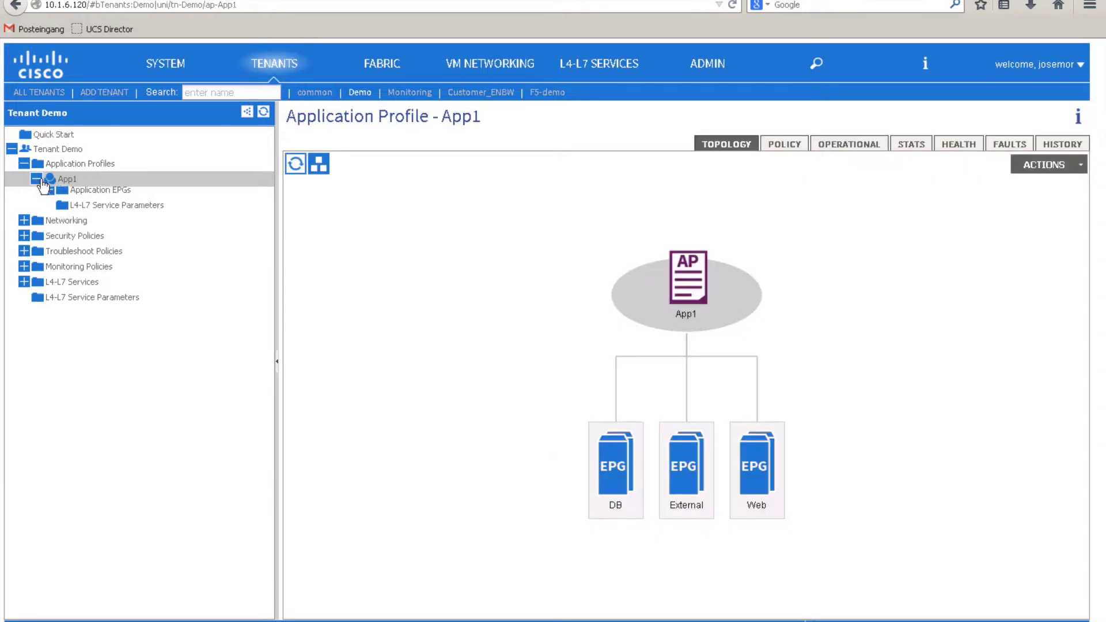
click(100, 195)
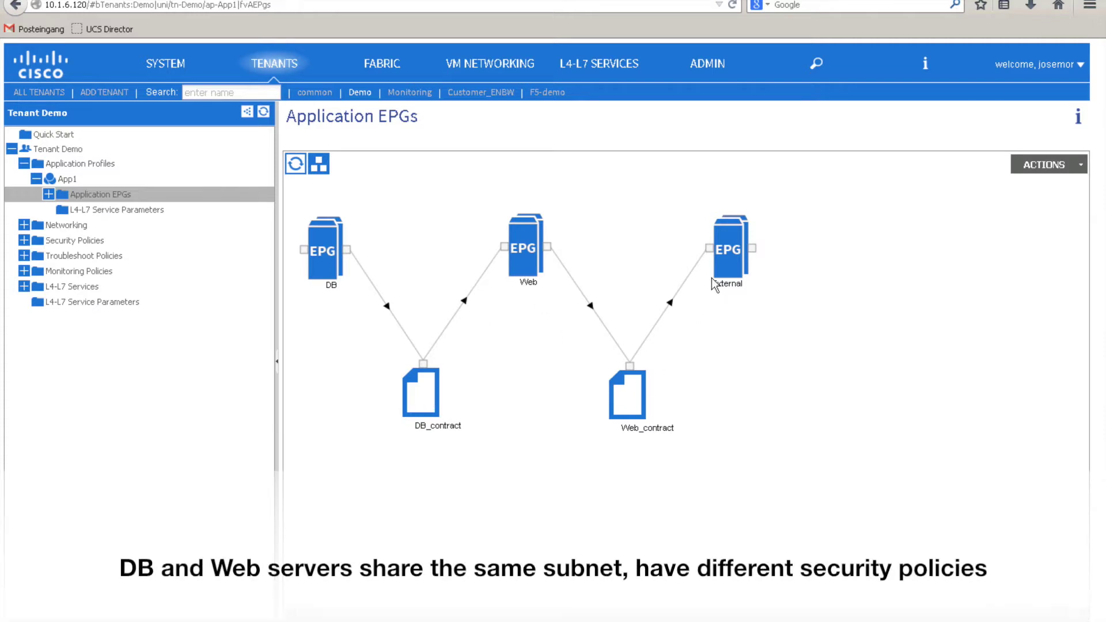
- Inspect the subject and filter of Web_contract and DB_contract
click(645, 408)
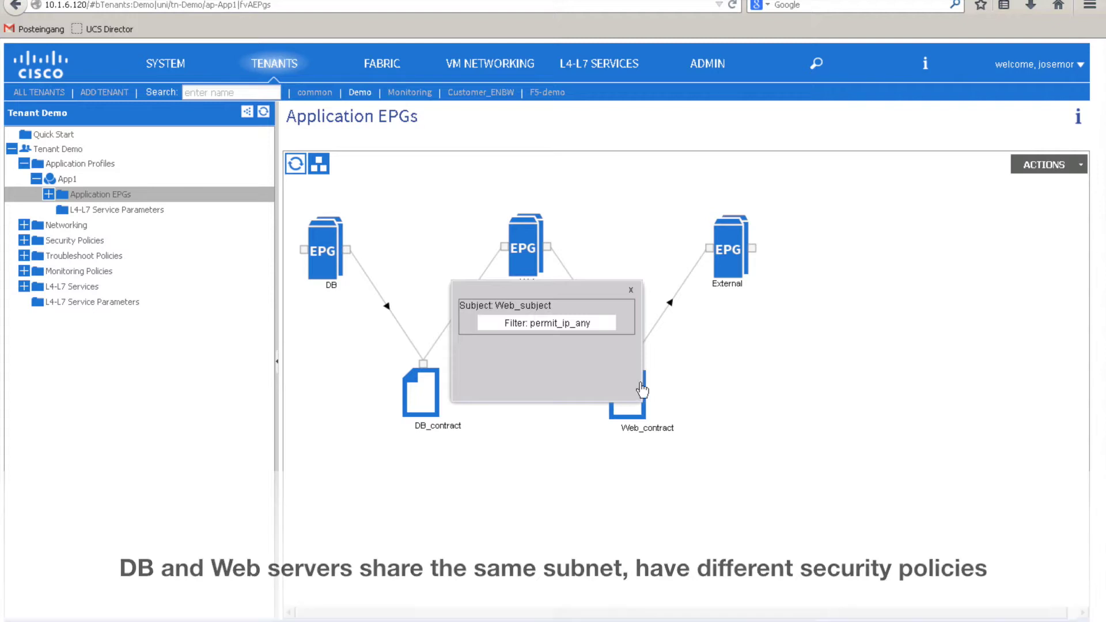
click(631, 292)
click(425, 410)
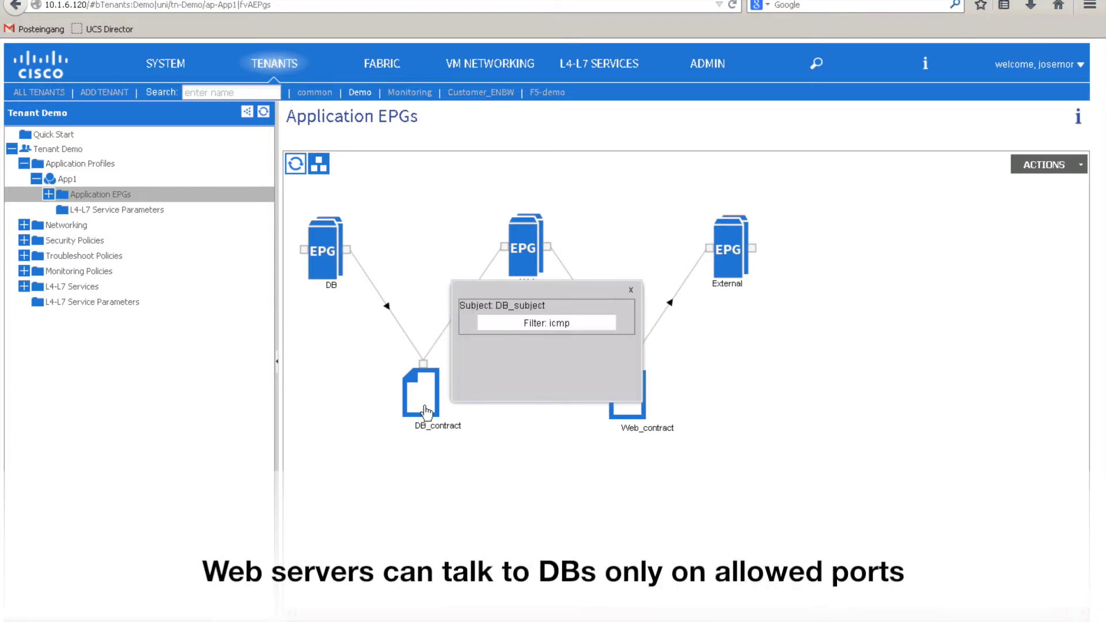
click(632, 291)
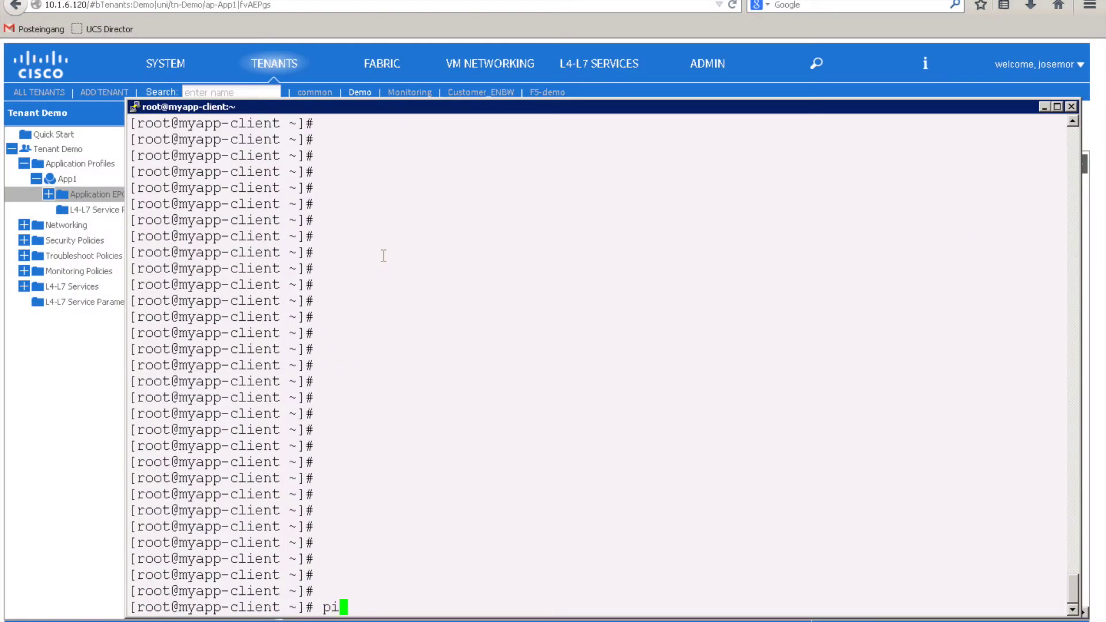
- Ping 10.200.100.101 from the client and confirm replies arrive
text(00.101)
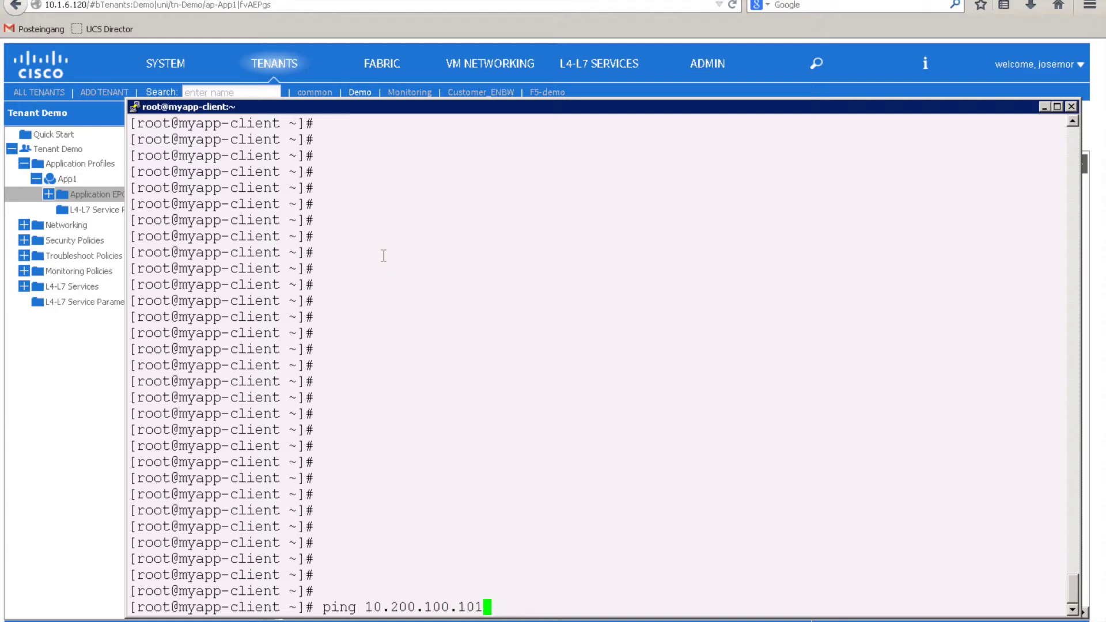
key(Return)
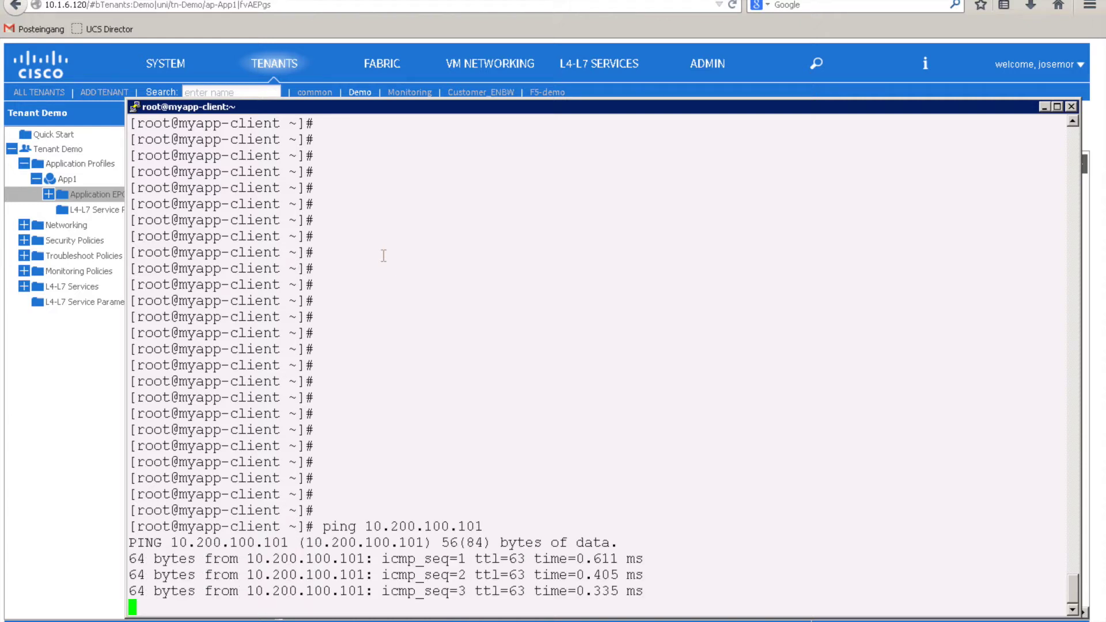
key(ctrl+c)
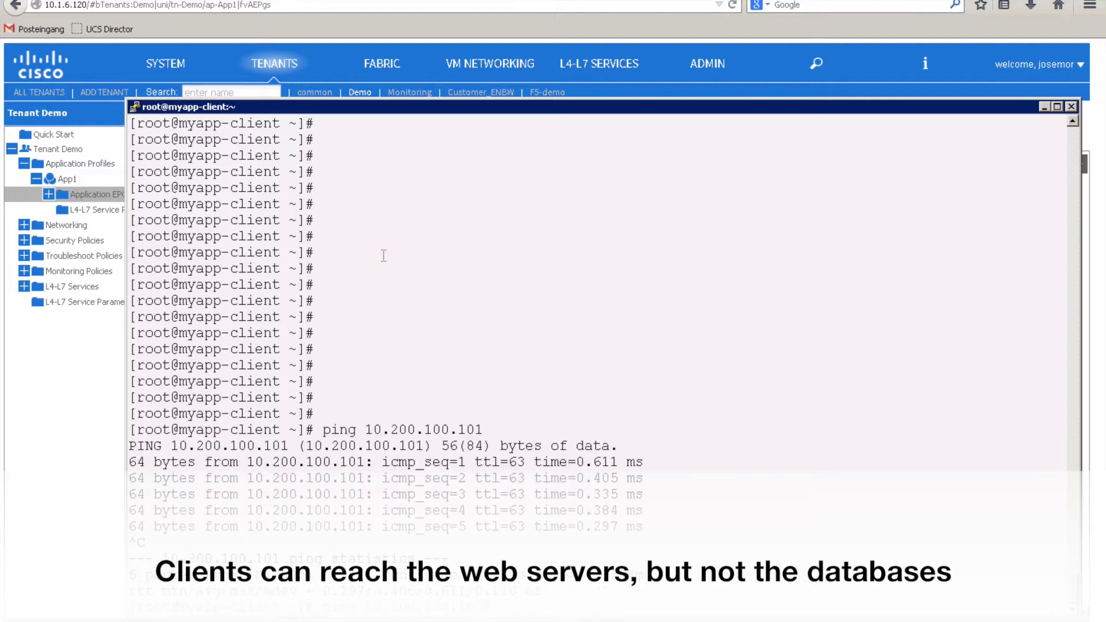
- Ping 10.200.100.201, confirm 100% packet loss, then return to the APIC window
key(Return)
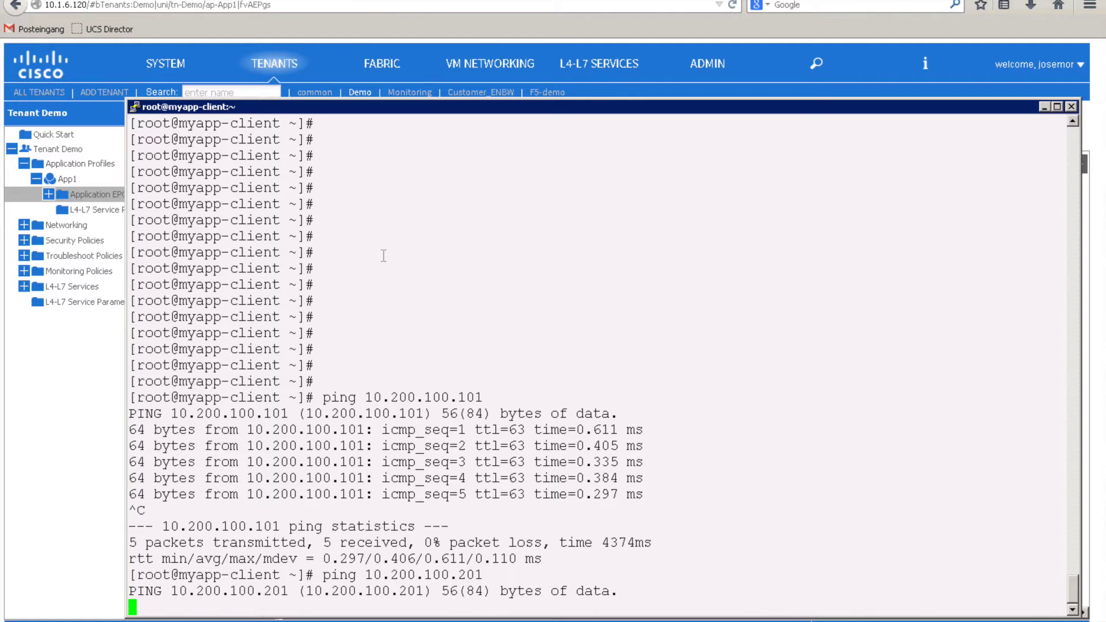
key(ctrl+c)
text(eix)
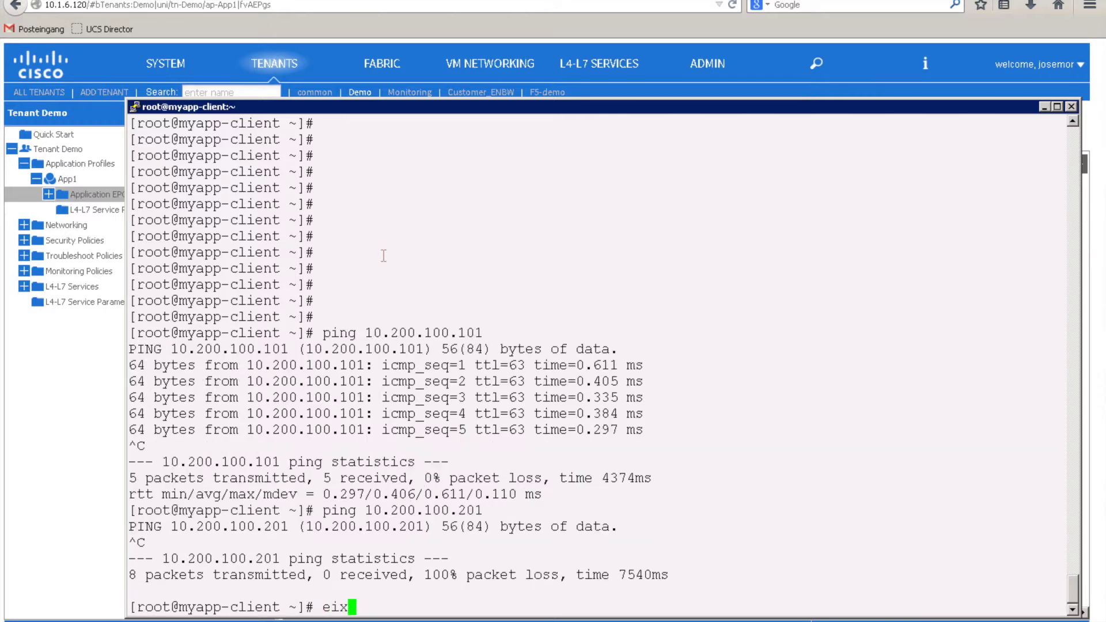
key(BackSpace)
key(BackSpace)
key(BackSpace)
key(alt+Tab)
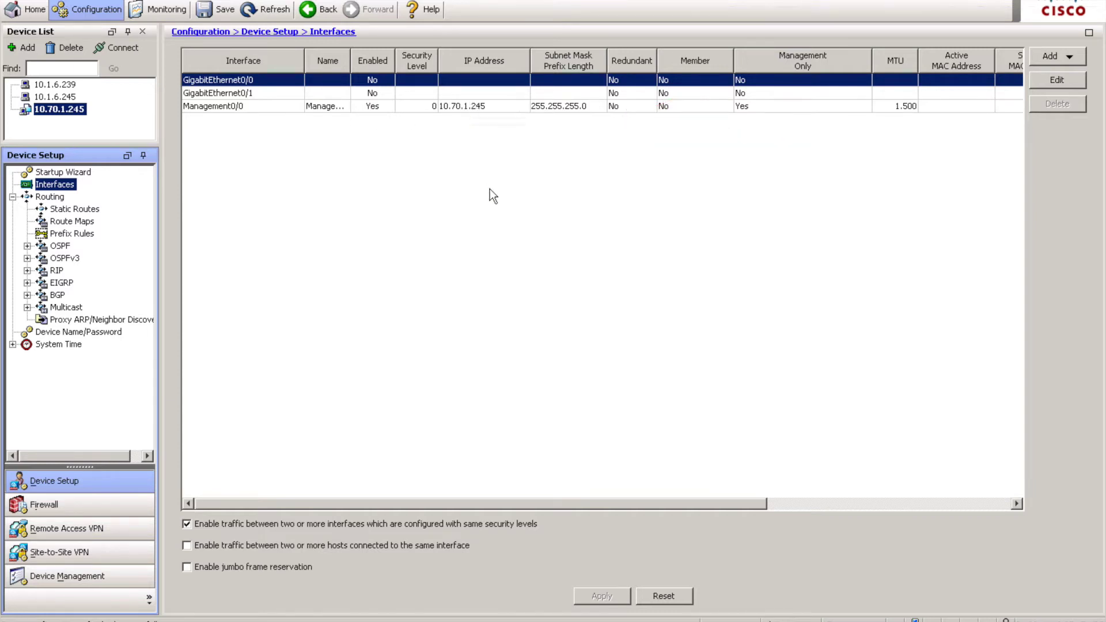
- Review ASDM's Interfaces page, with GigabitEthernet0/0 and 0/1 disabled, then return to APIC
key(alt+Tab)
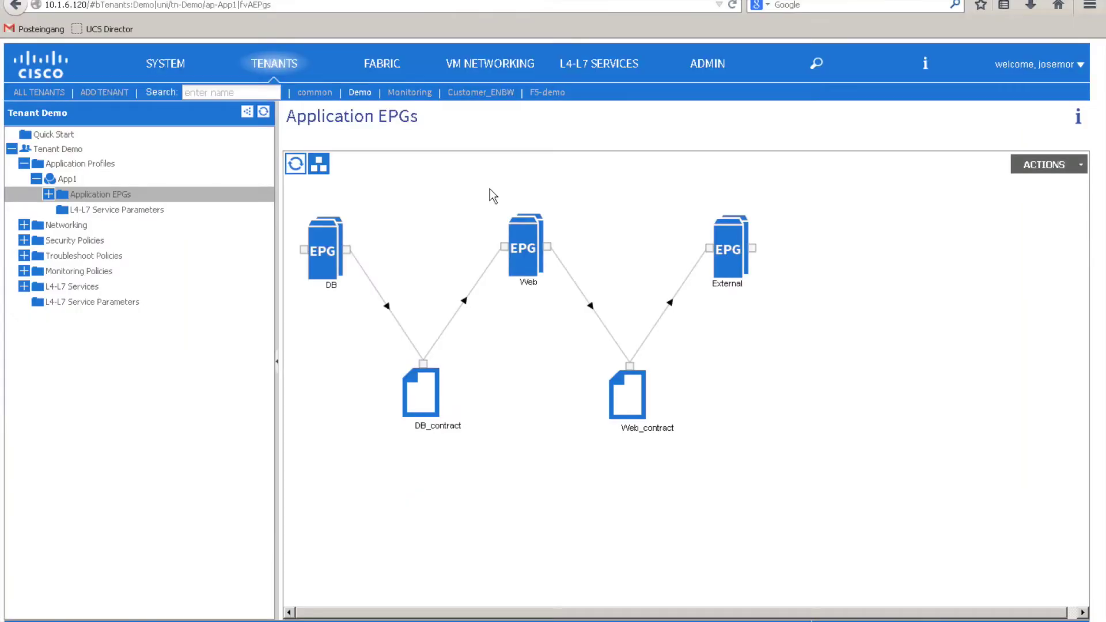
- Open the ASAv-SG1 service graph under L4-L7 Services
click(23, 286)
click(35, 301)
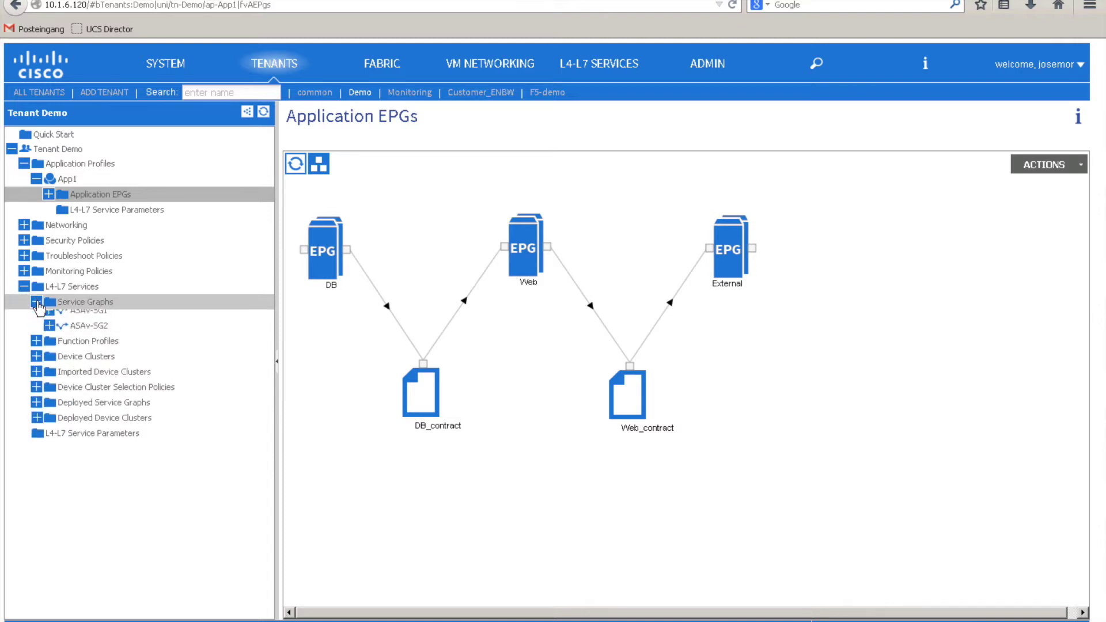
click(76, 317)
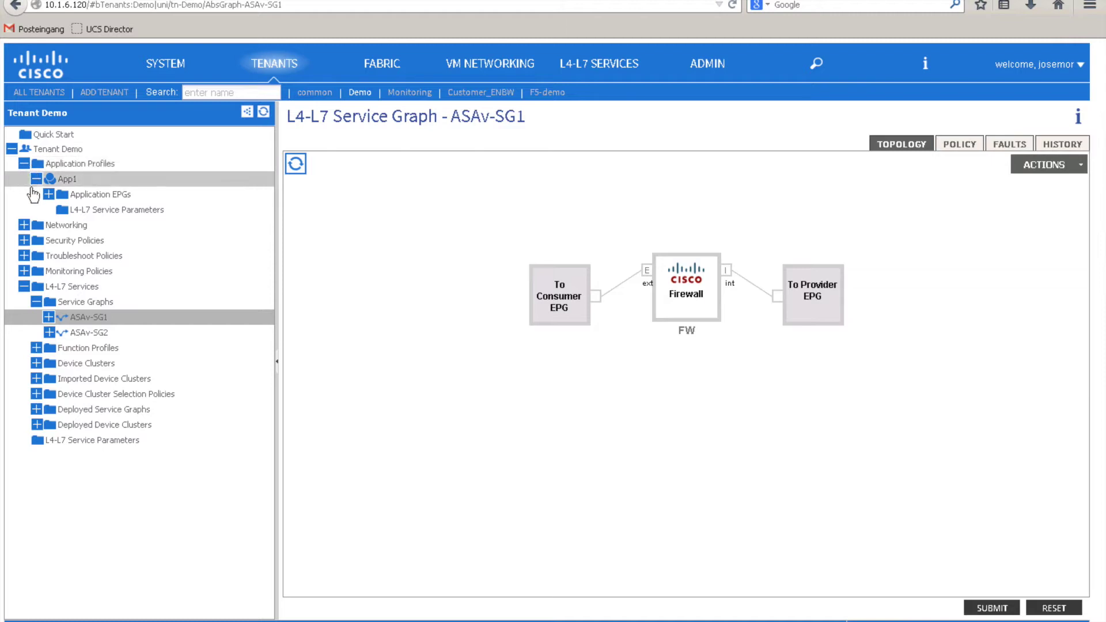
- Expand Demo_BD's subnets and bring up actions for 10.200.100.1/24
click(25, 225)
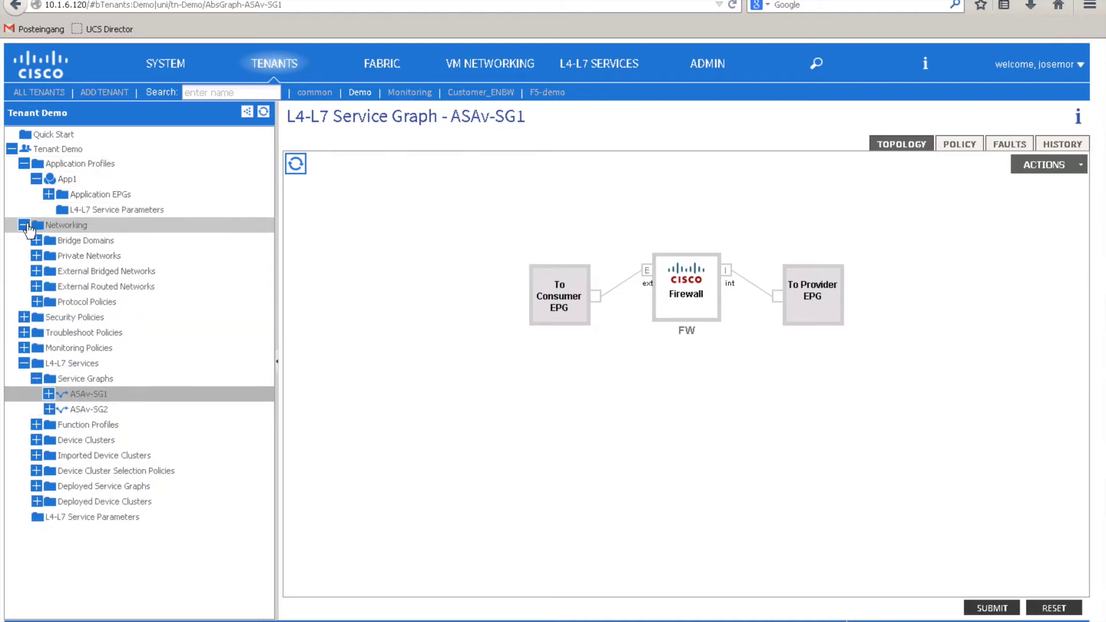
click(36, 241)
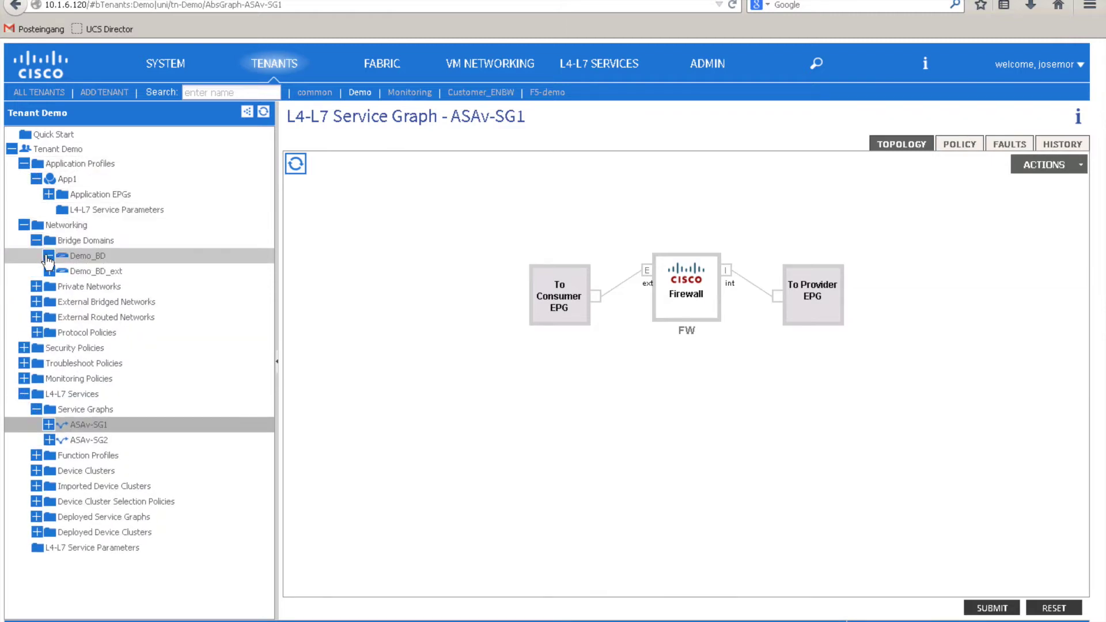
click(49, 256)
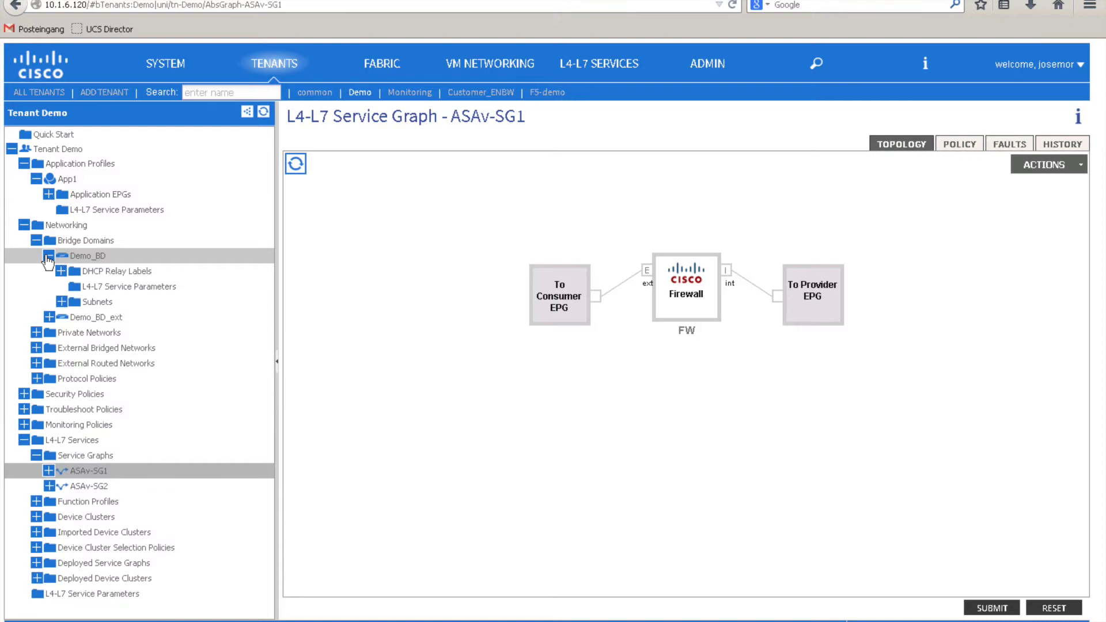
click(61, 303)
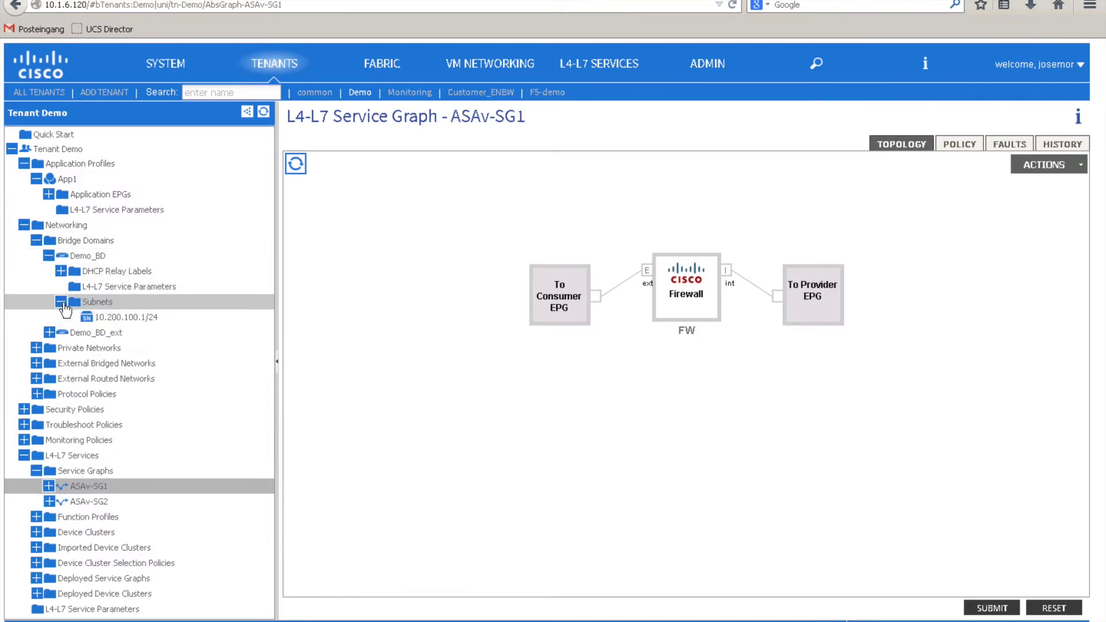
right_click(118, 320)
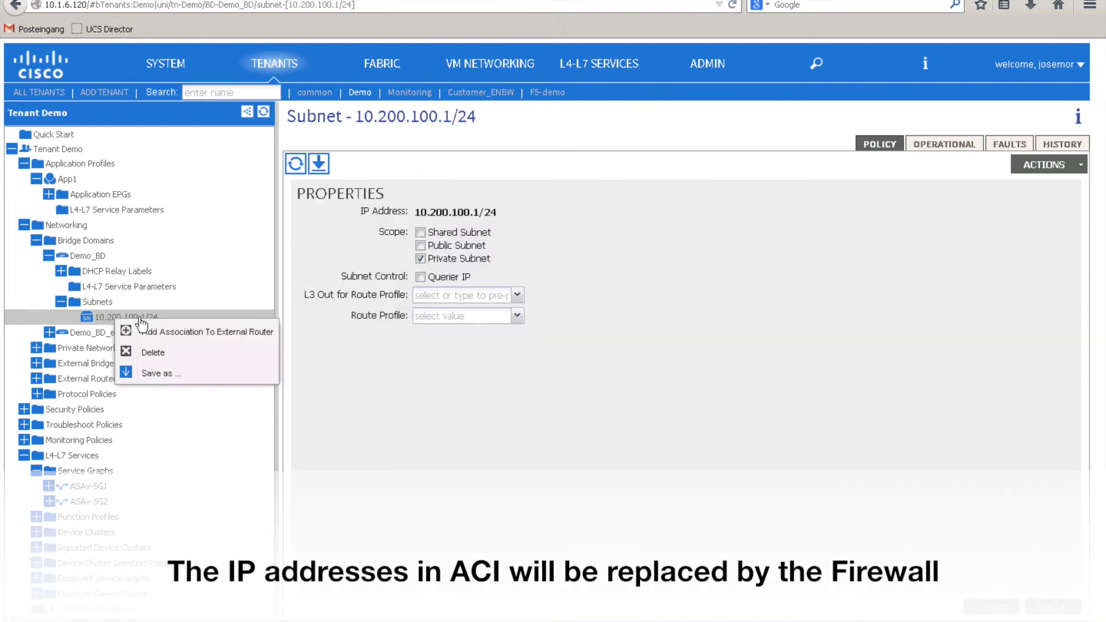
- Delete subnet 10.200.100.1/24 from Demo_BD and 10.200.101.1/24 from Demo_BD_ext
click(153, 353)
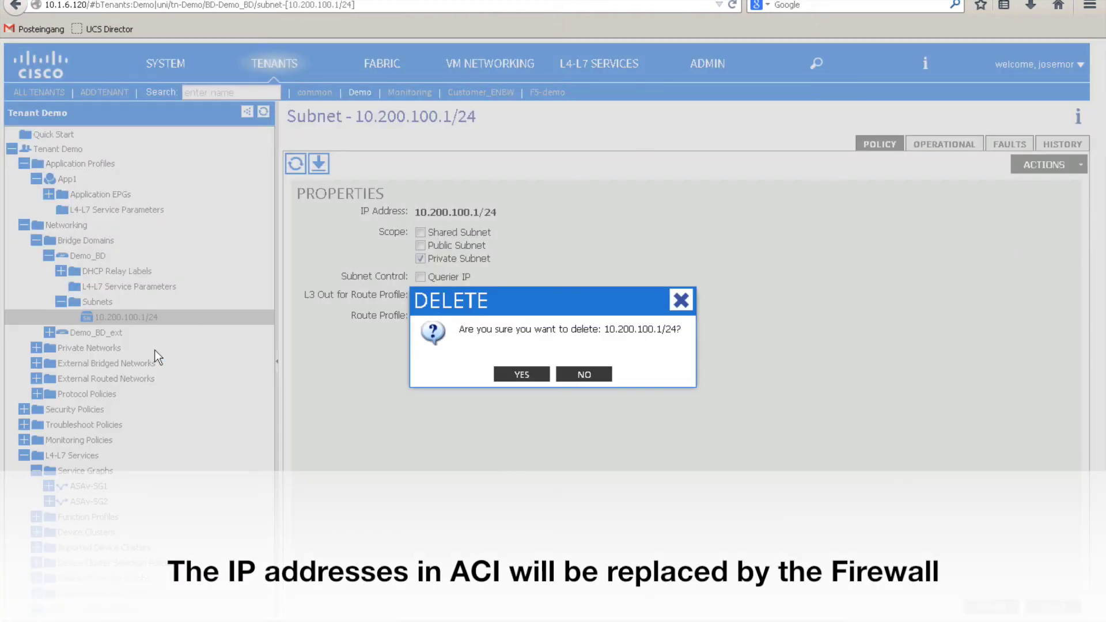
click(524, 373)
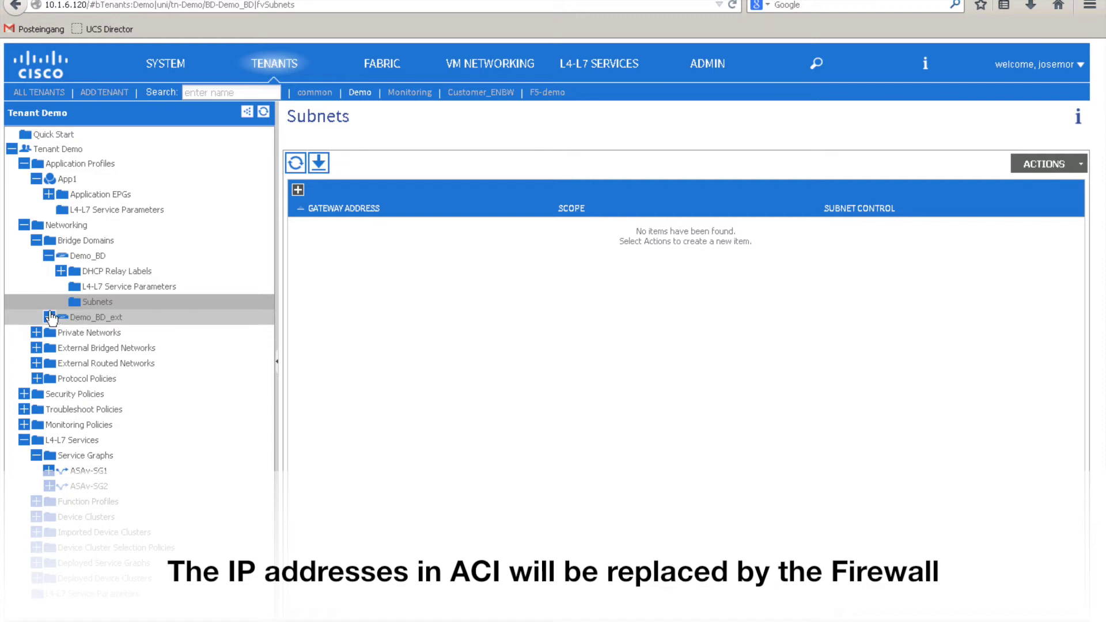
click(50, 317)
click(61, 363)
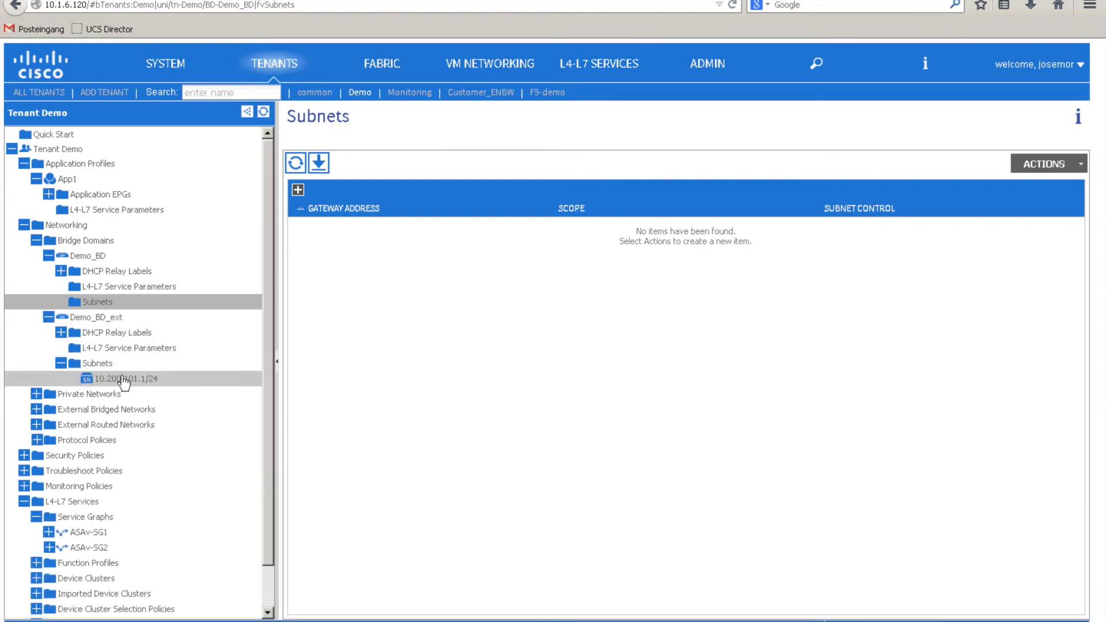
right_click(122, 378)
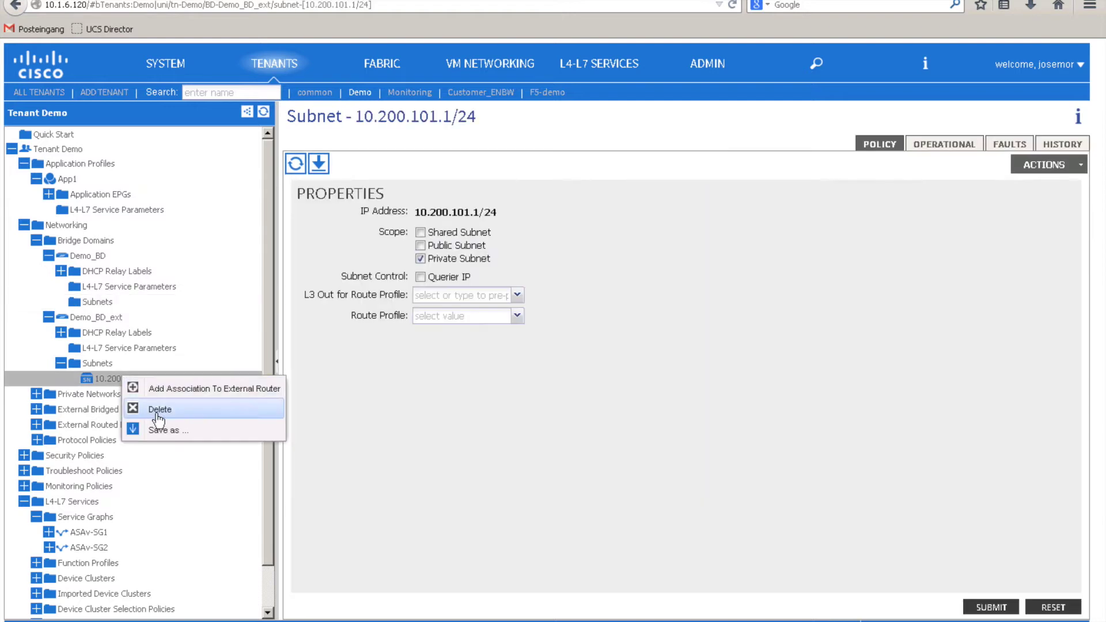
click(157, 411)
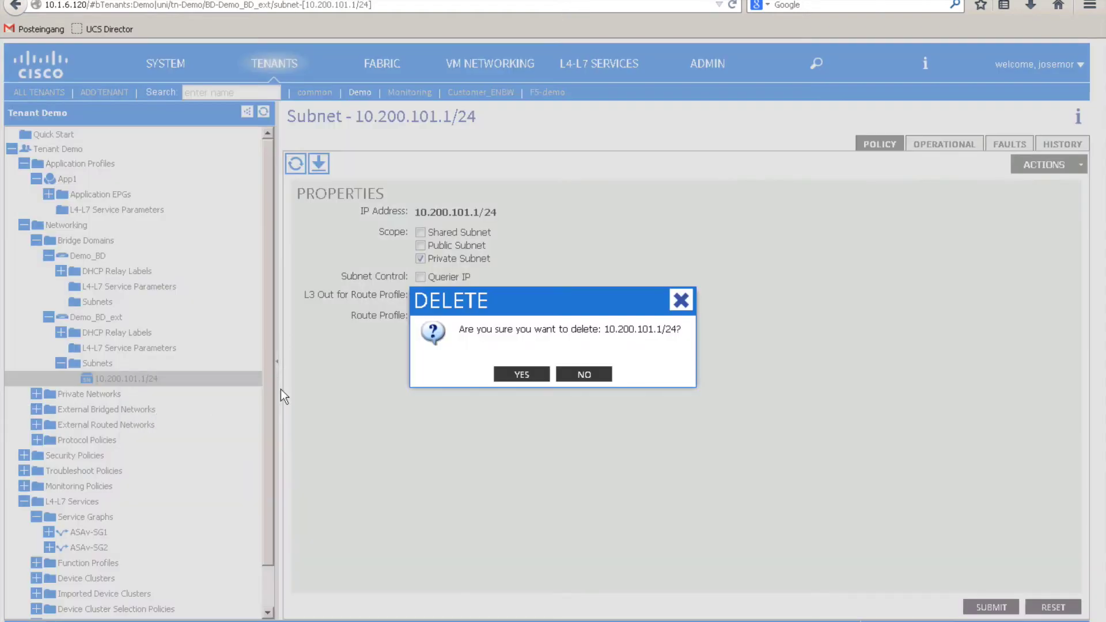
click(516, 374)
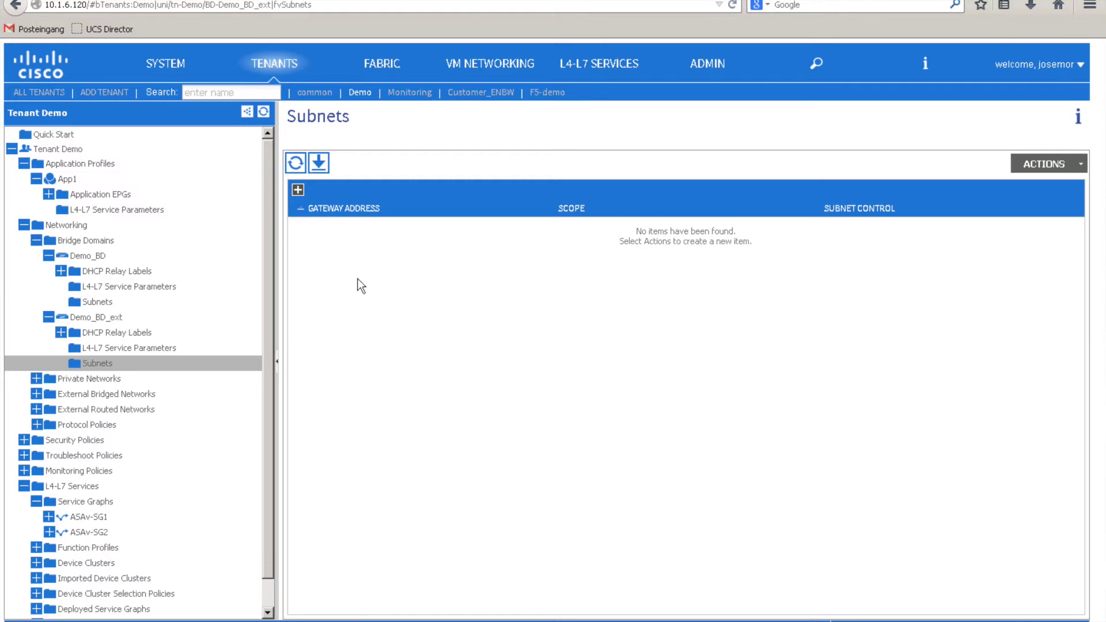
- Re-run the ping to 10.200.100.101, stopping at 8 of 23 replies, then return to APIC
key(alt+Tab)
key(alt+Tab)
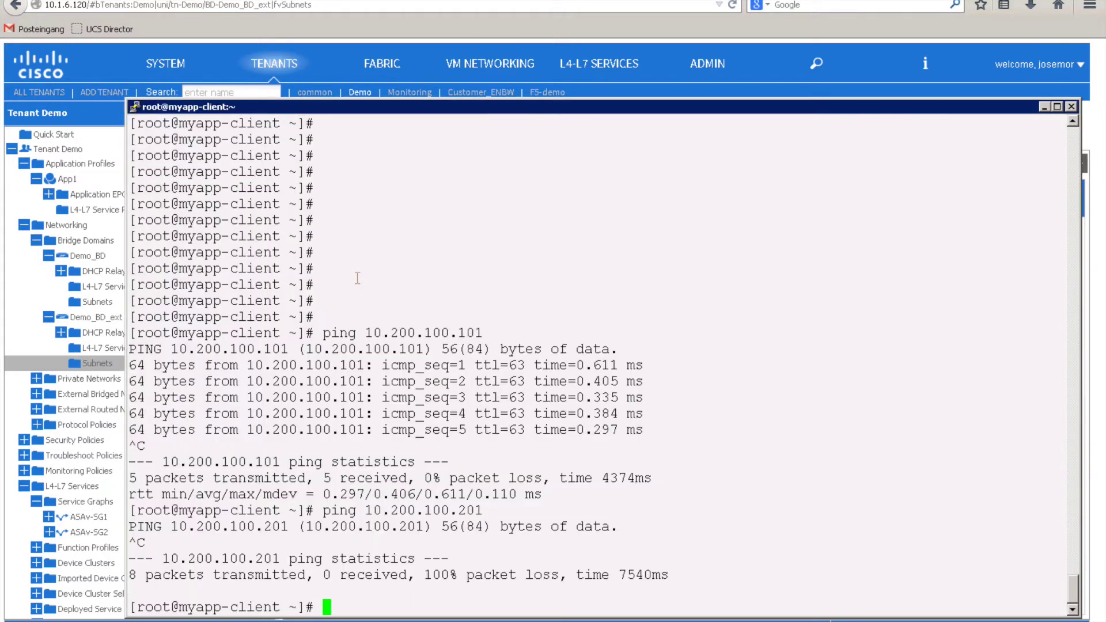
key(Up)
key(Up)
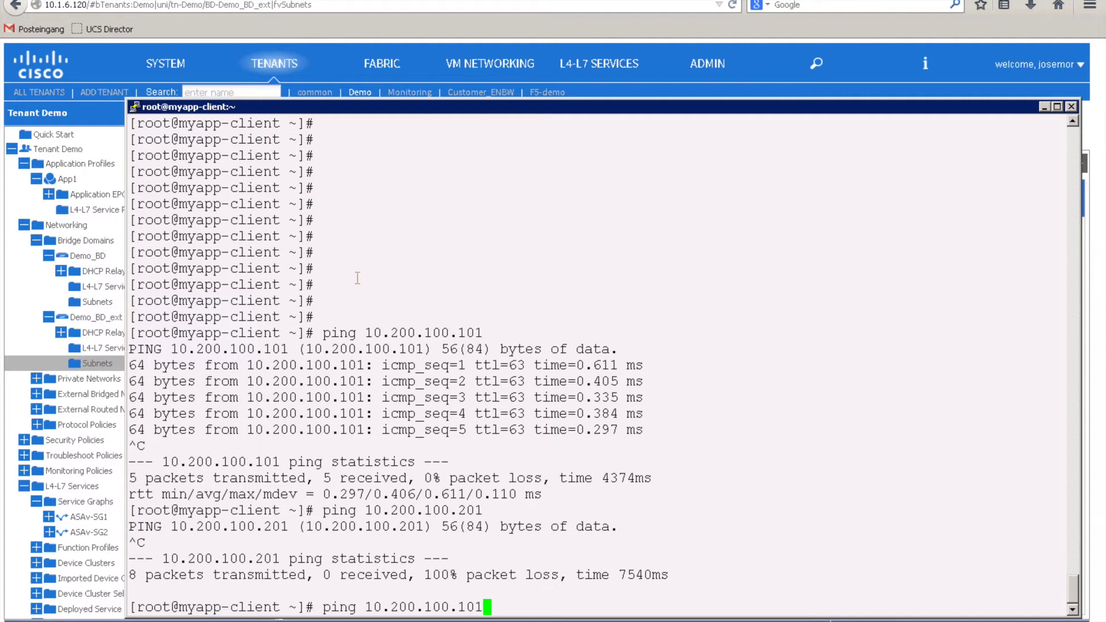
key(Return)
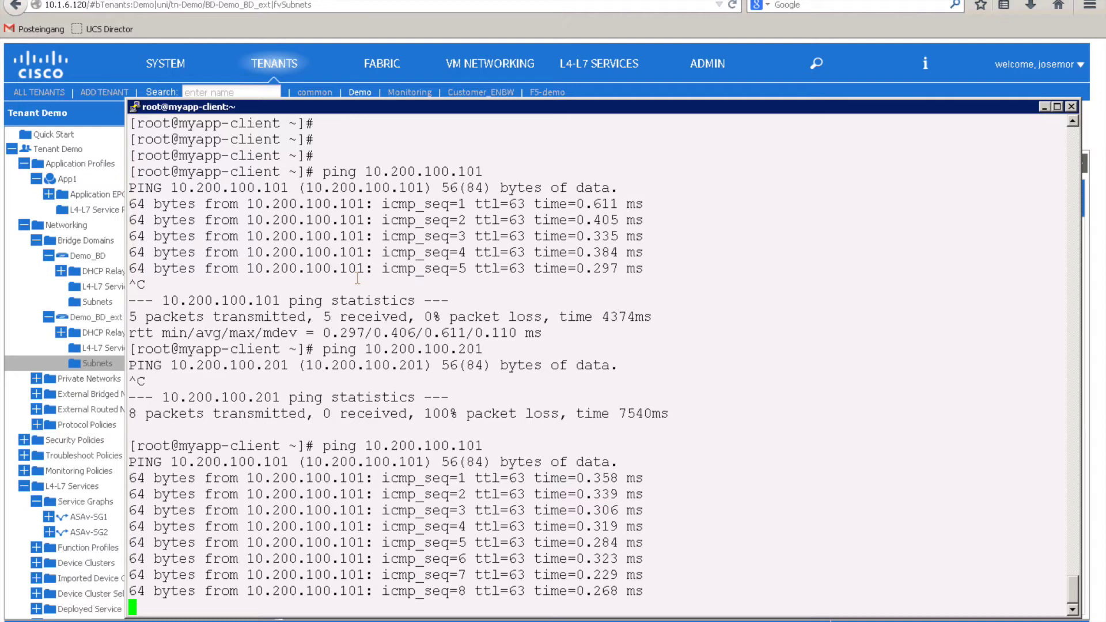
key(ctrl+c)
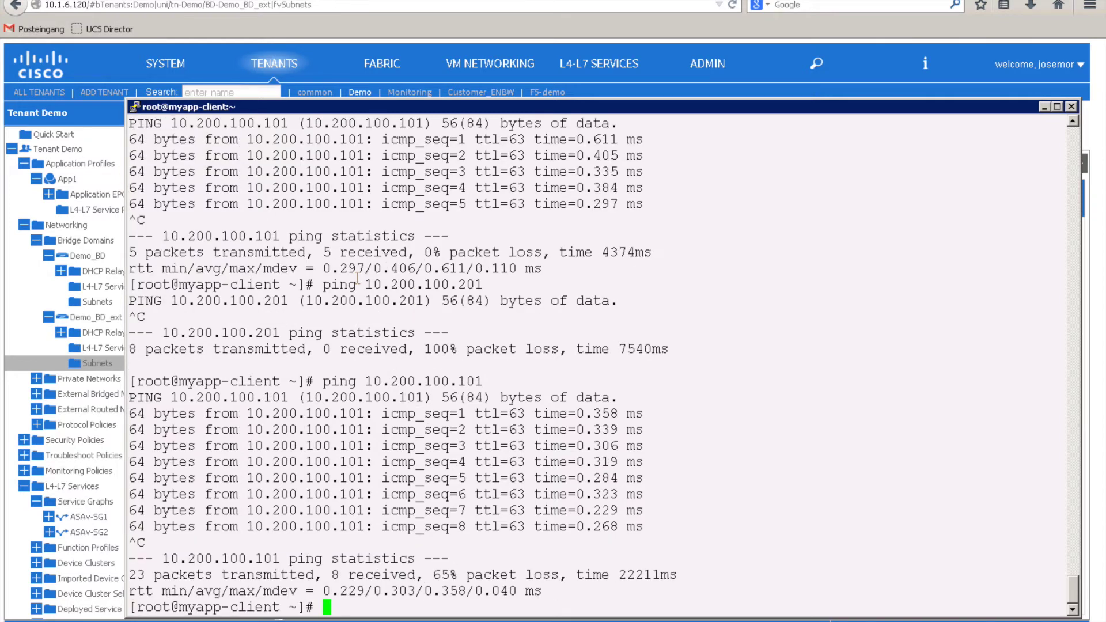
key(alt+Tab)
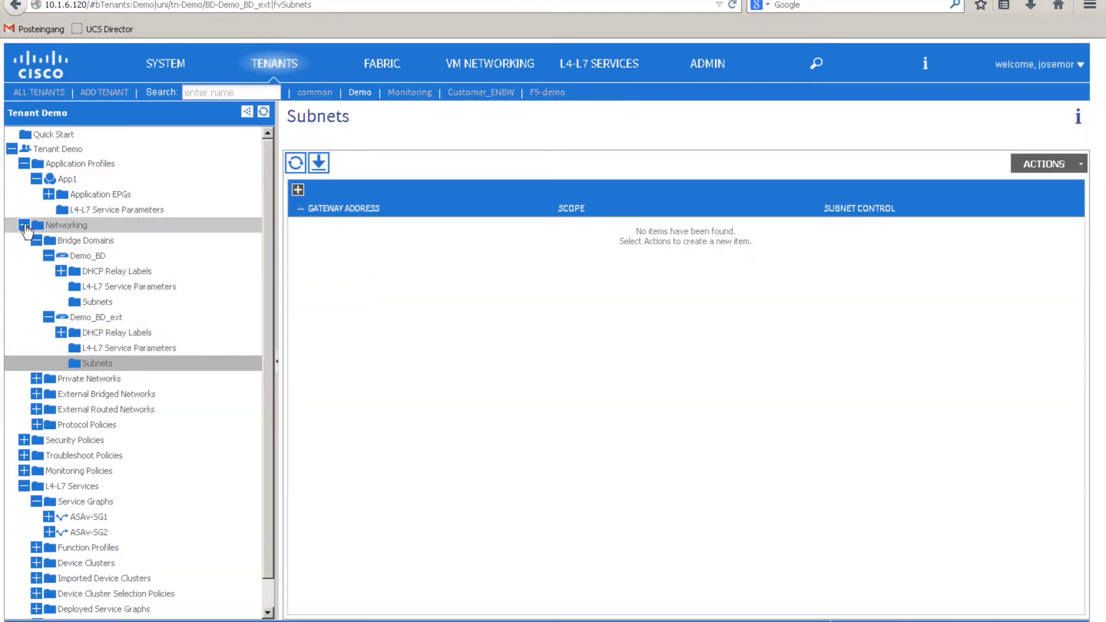
- Assign service graph Demo/ASAv-SG1 to Web_contract's Web_subject and submit
click(24, 225)
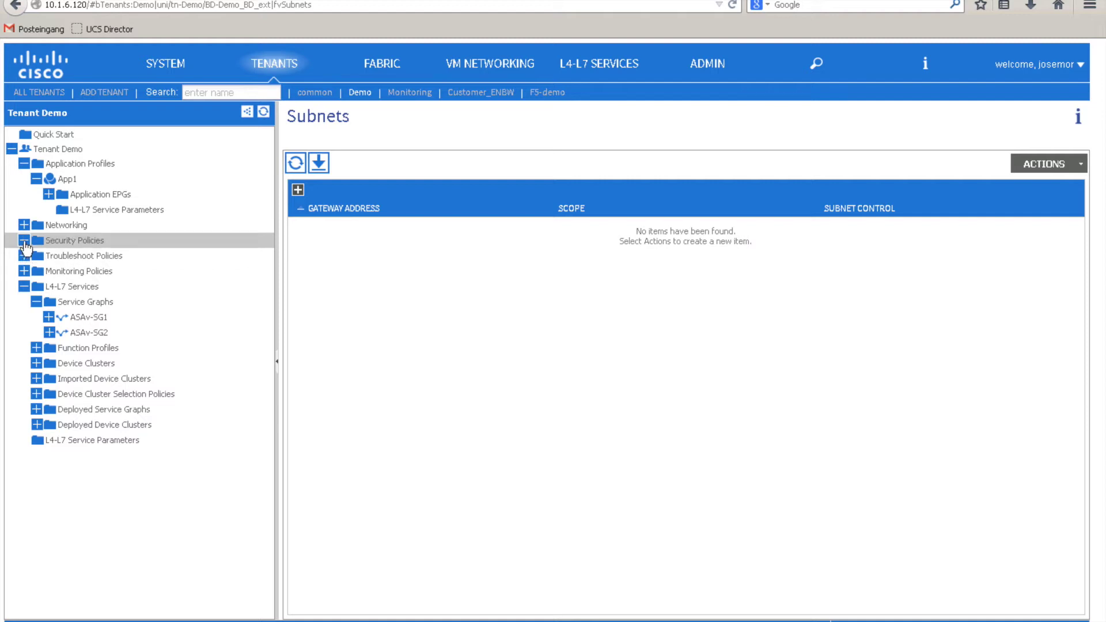
click(23, 241)
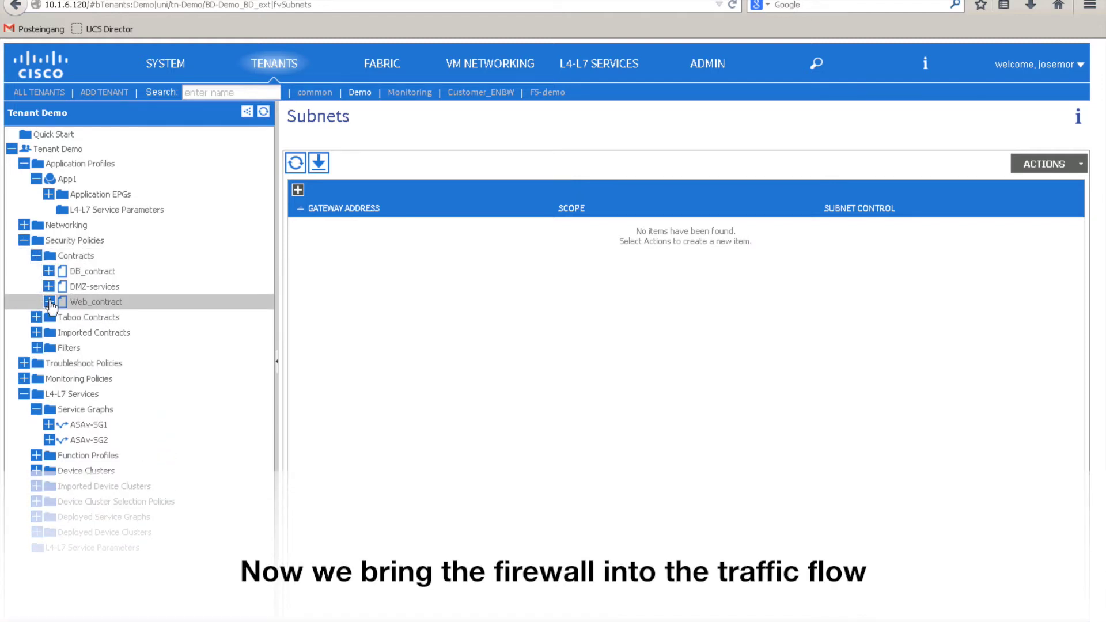
click(50, 303)
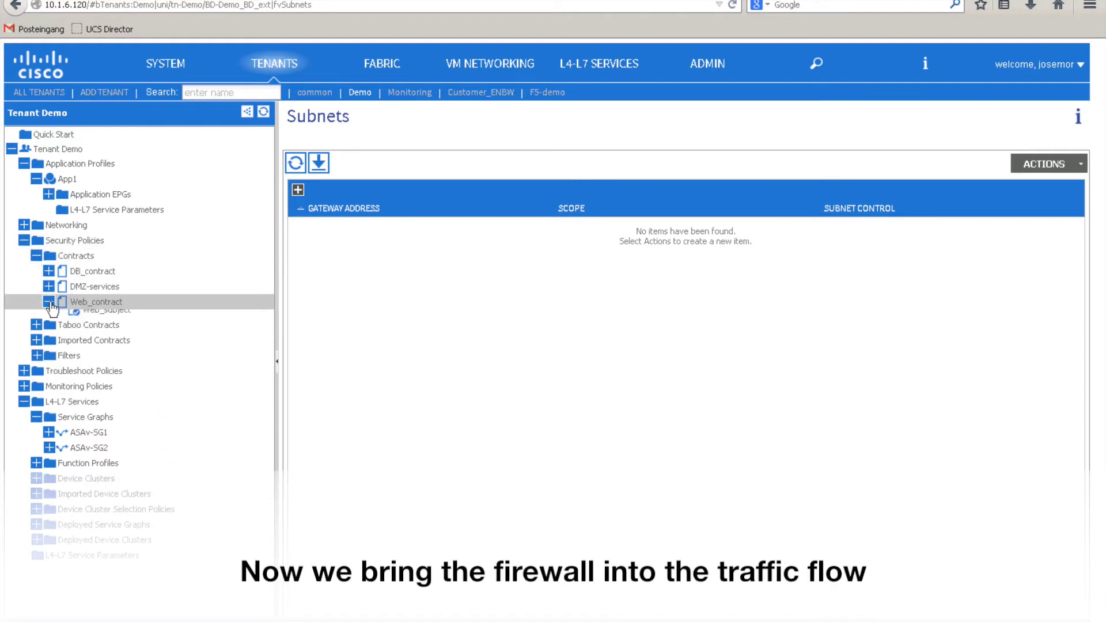
click(104, 318)
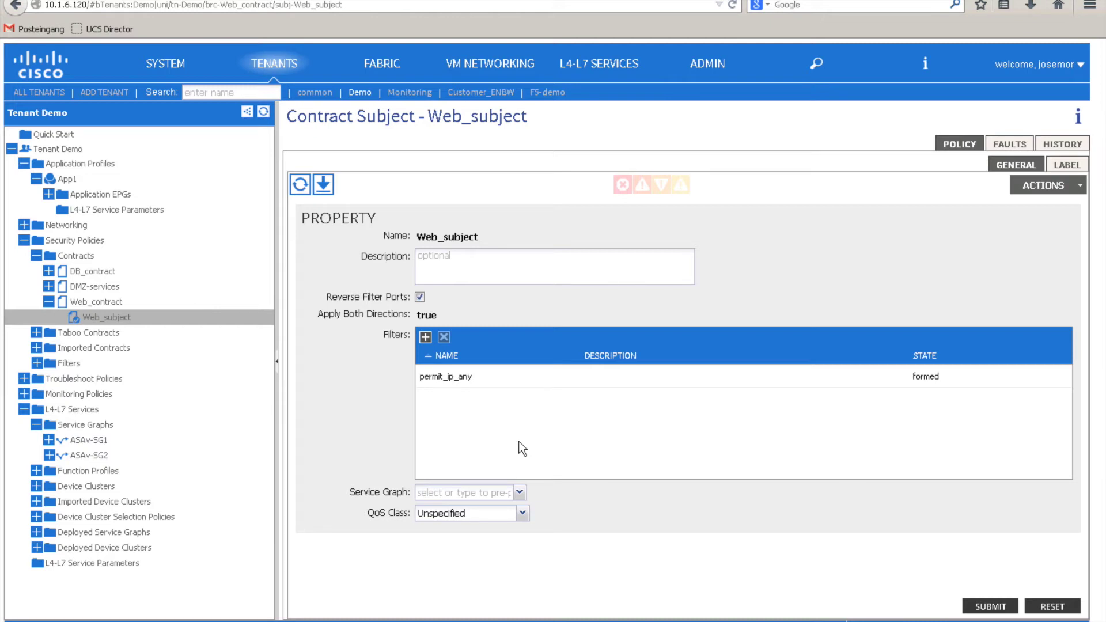
click(521, 493)
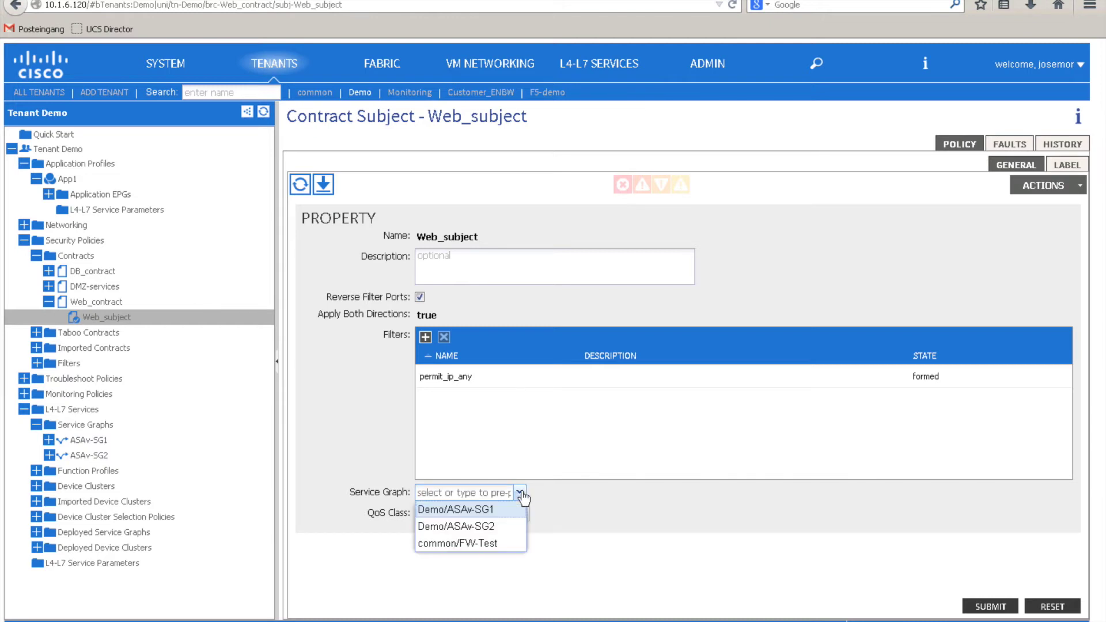
click(492, 511)
click(991, 607)
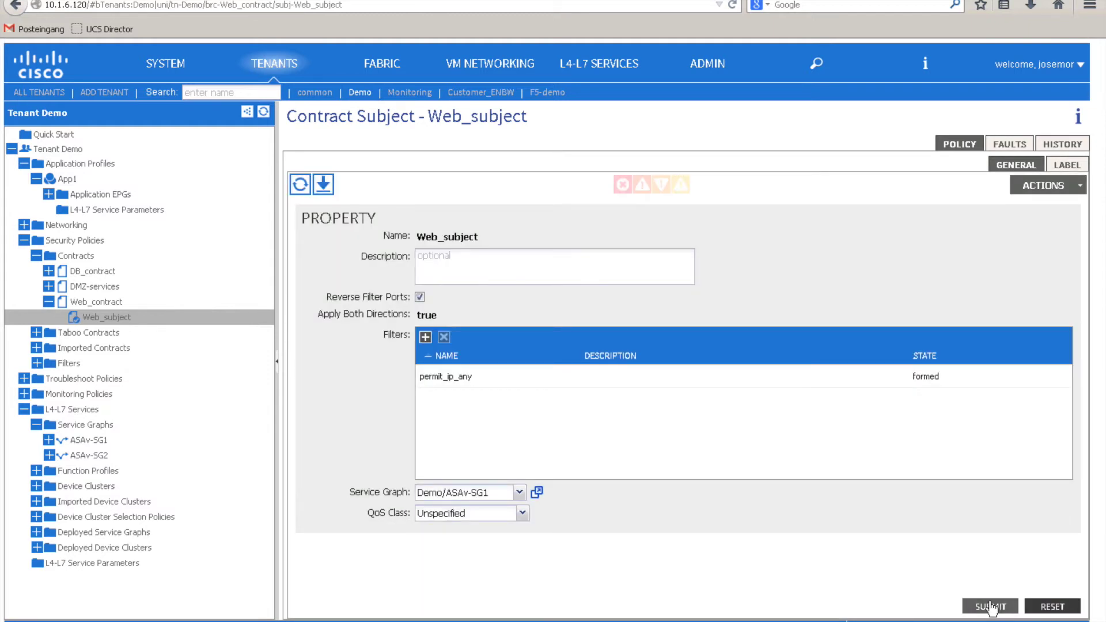
key(alt+Tab)
key(alt+Tab)
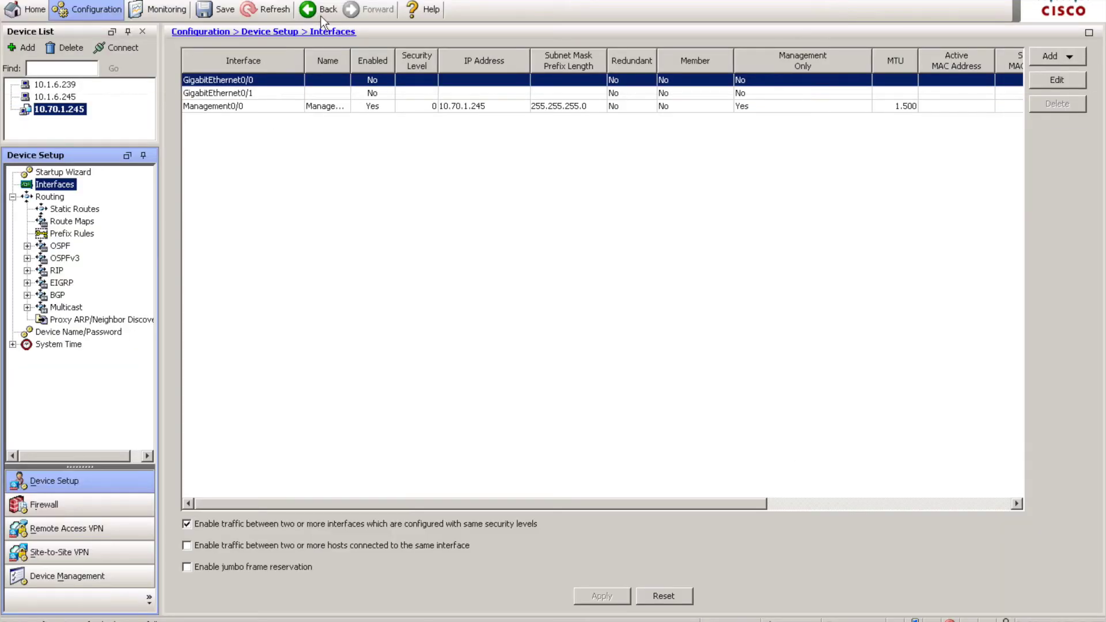
- Refresh ASDM interfaces for inside1/outside1 addresses and inspect outside1's incoming ssh permit rule
click(266, 9)
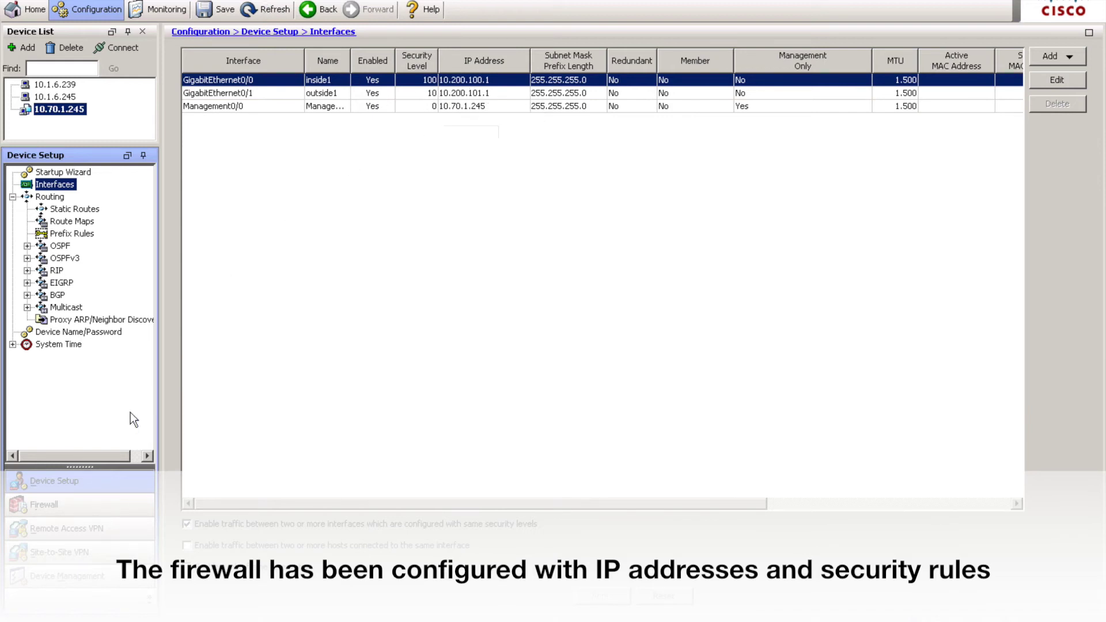
click(73, 507)
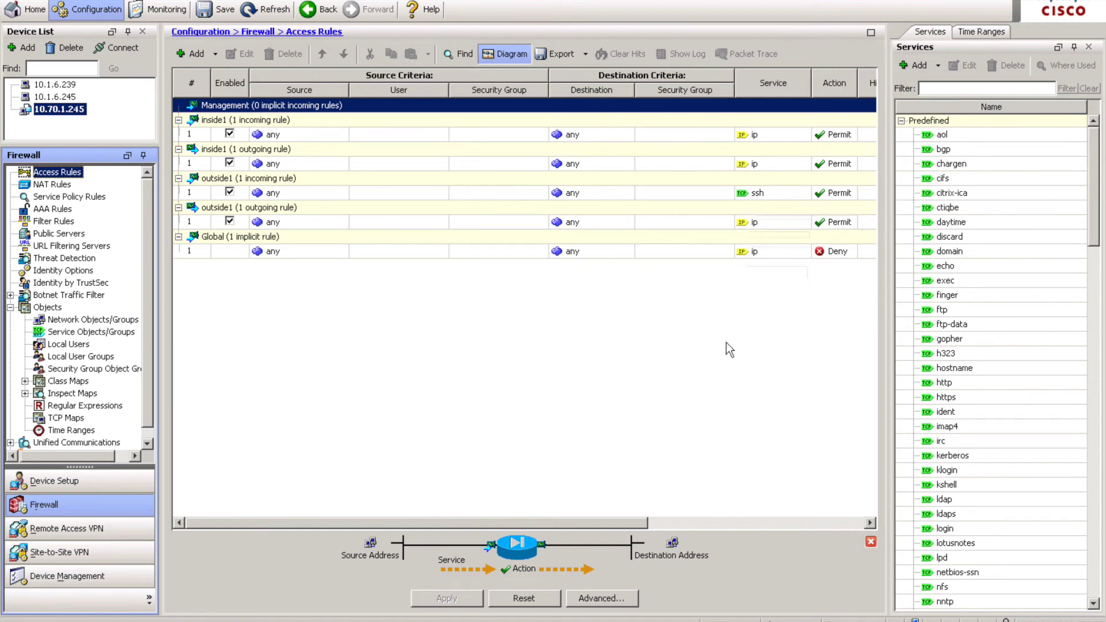
click(772, 199)
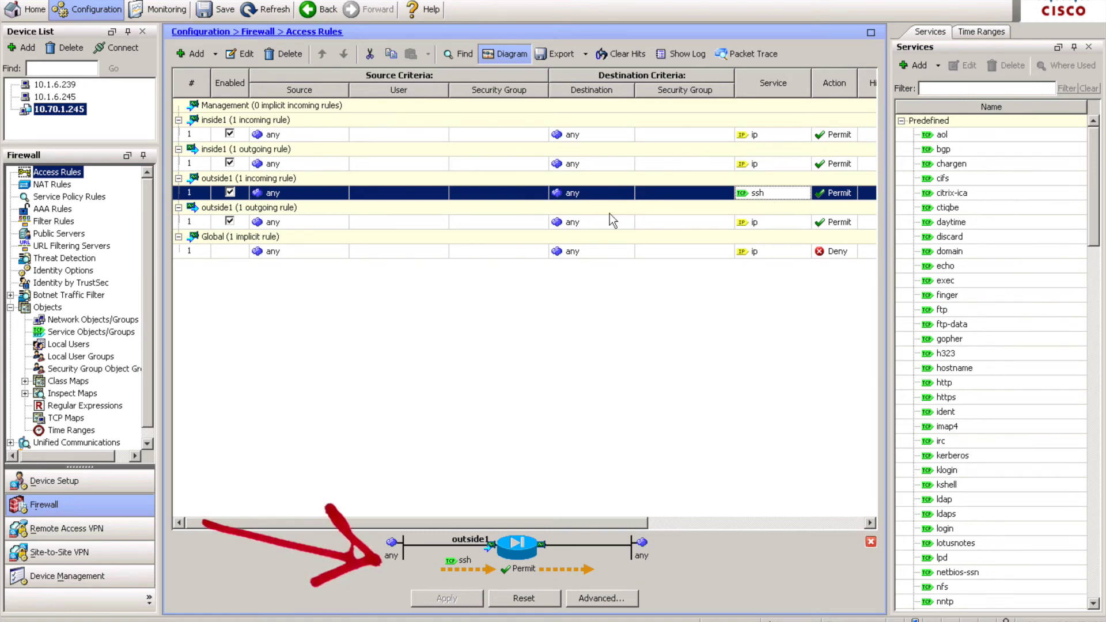
key(alt+Tab)
key(alt+Tab)
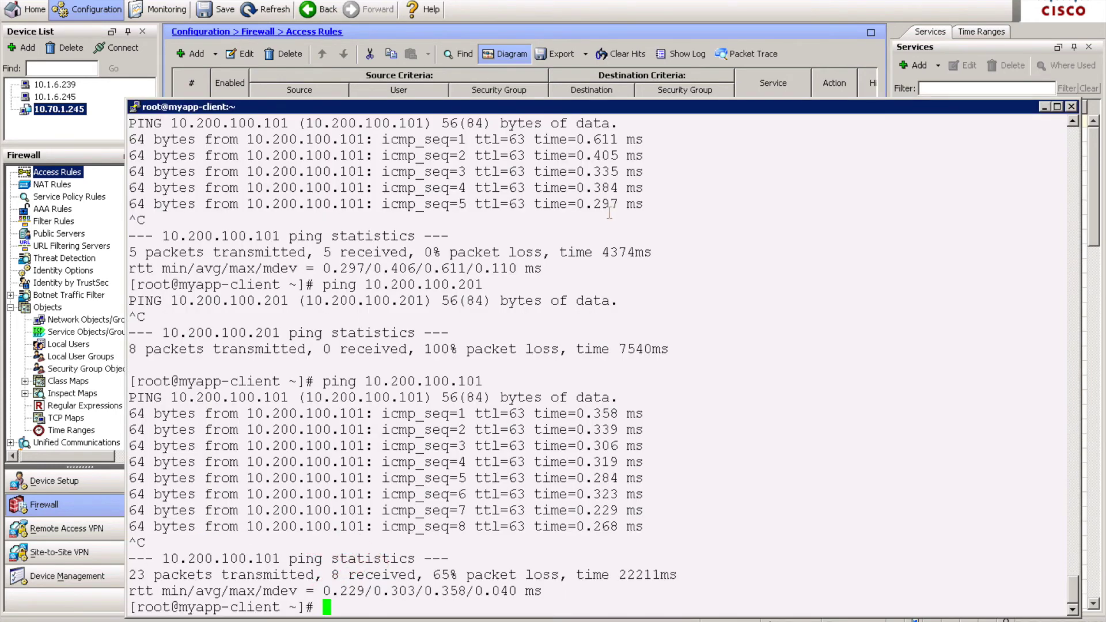
- Re-ping 10.200.100.101 and confirm it now fails
key(Up)
key(Return)
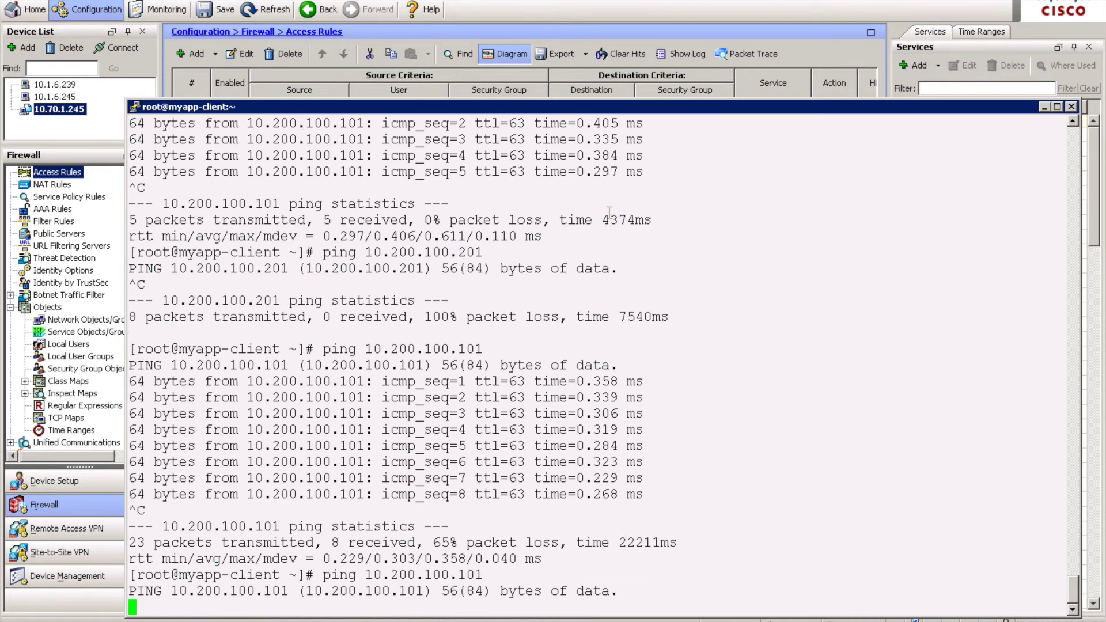
key(ctrl+c)
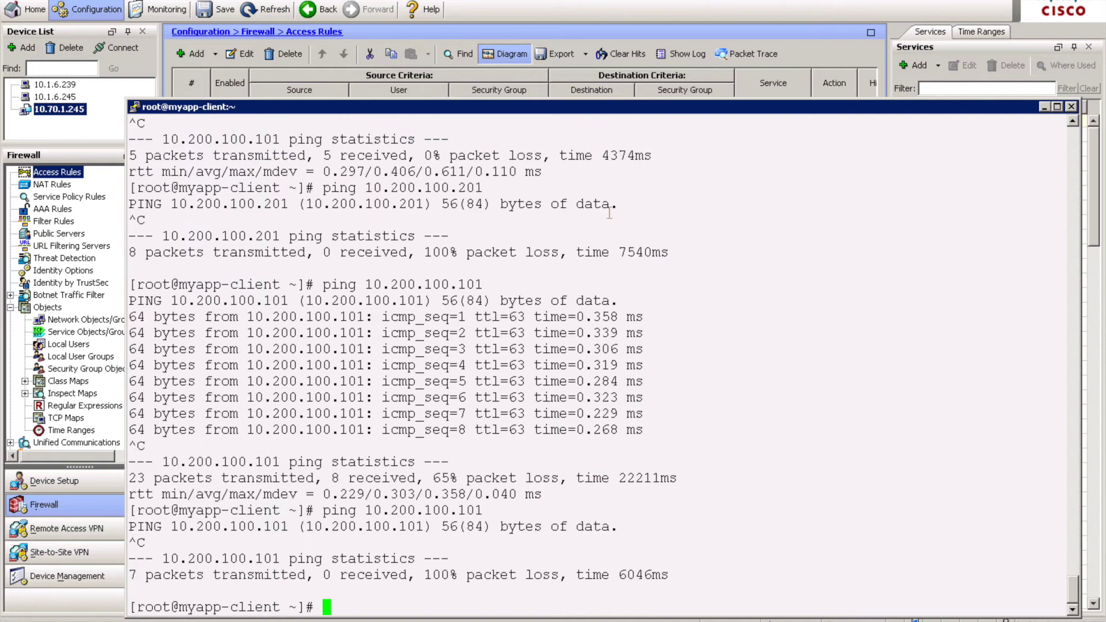
- SSH into 10.200.100.101 and log in to myapp-web-1 with the password
key(Up)
key(Home)
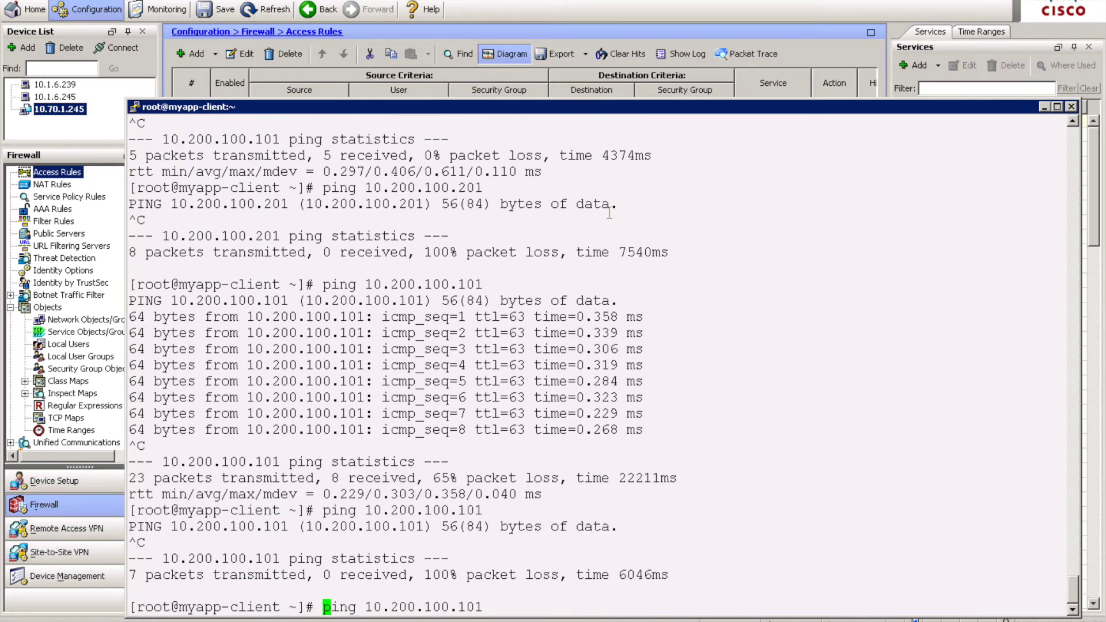
key(Delete)
key(Delete)
key(Delete)
key(Delete)
key(Delete)
text(ssh)
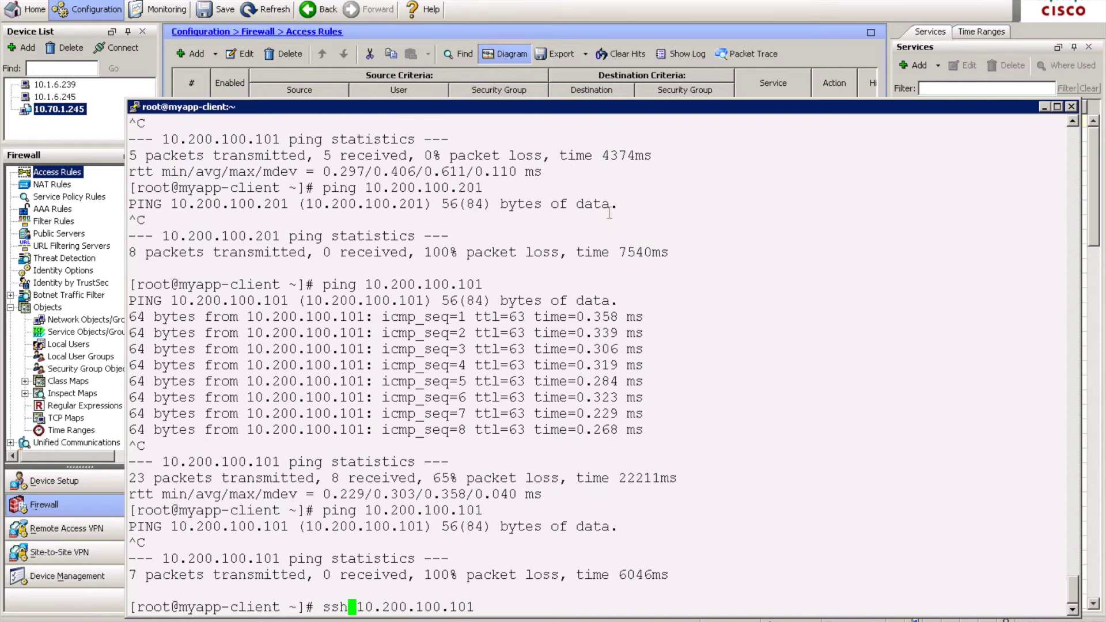
key(Return)
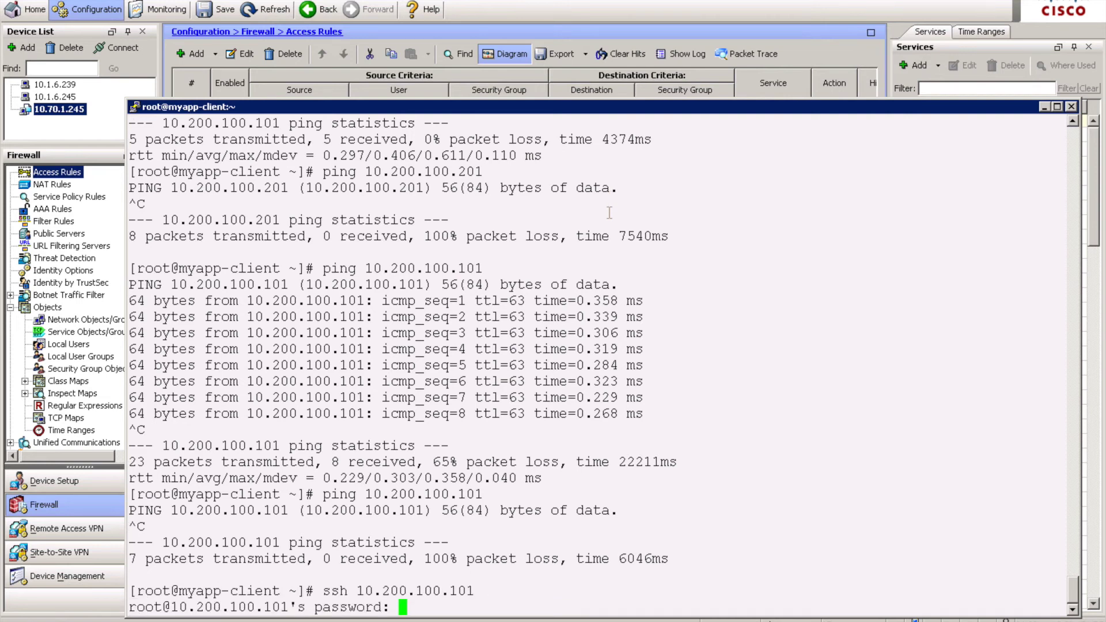
key(Return)
key(Return)
key(Return)
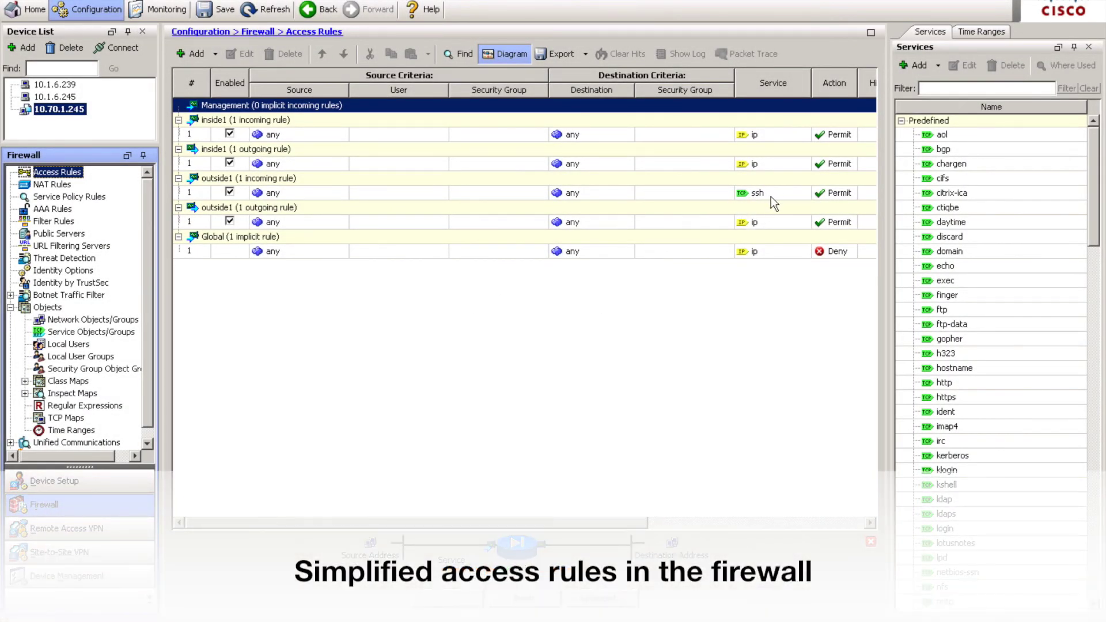
mouse_move(770, 196)
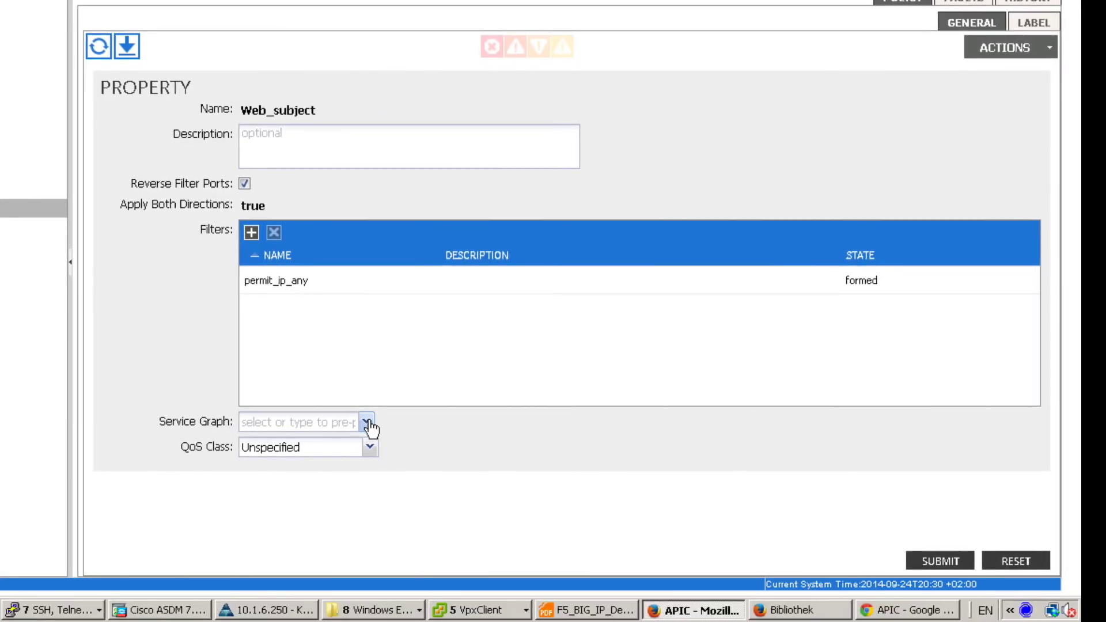
- List Web_subject's available service graphs: Demo/ASAv-SG1, Demo/ASAv-SG2 and common/FW-Test
click(366, 423)
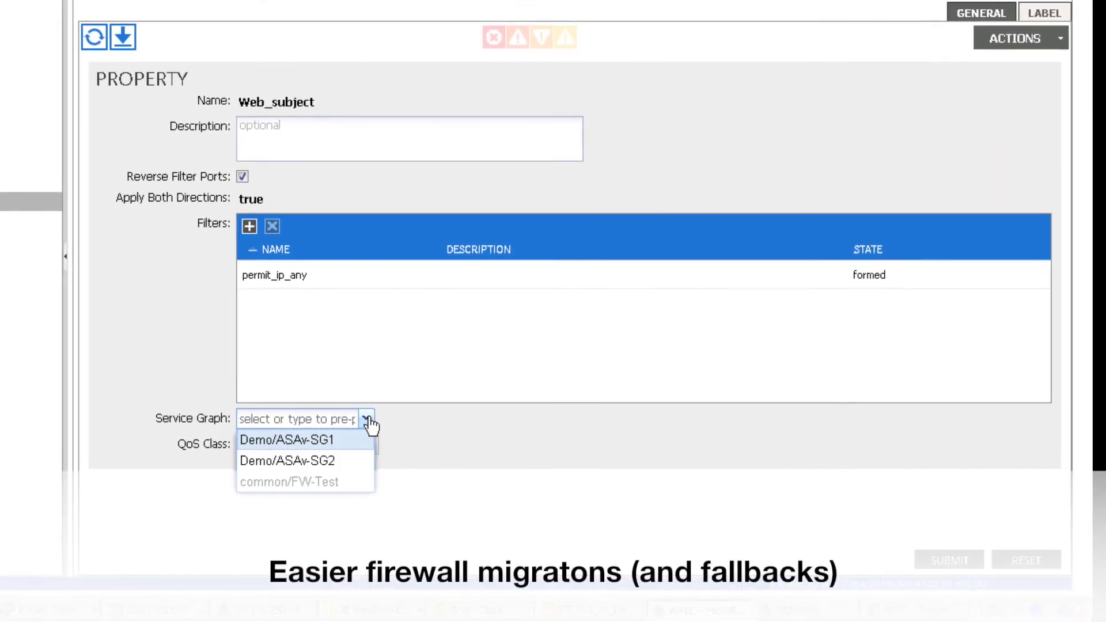